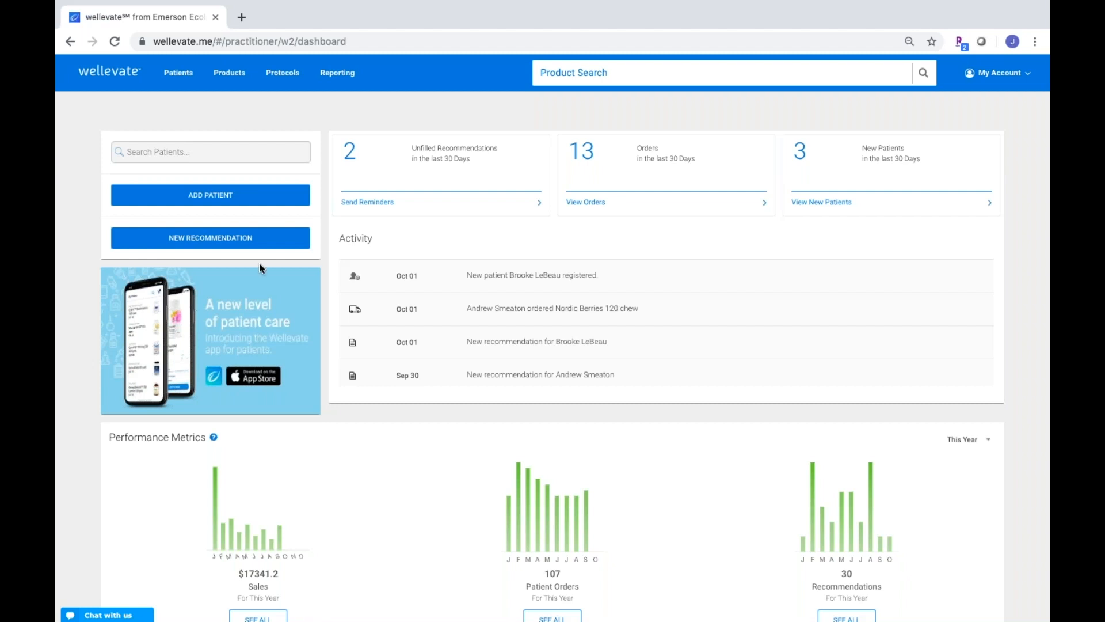
Create a new recommendation named with the patient's surname, first name and '- GI support'
left_click(249, 239)
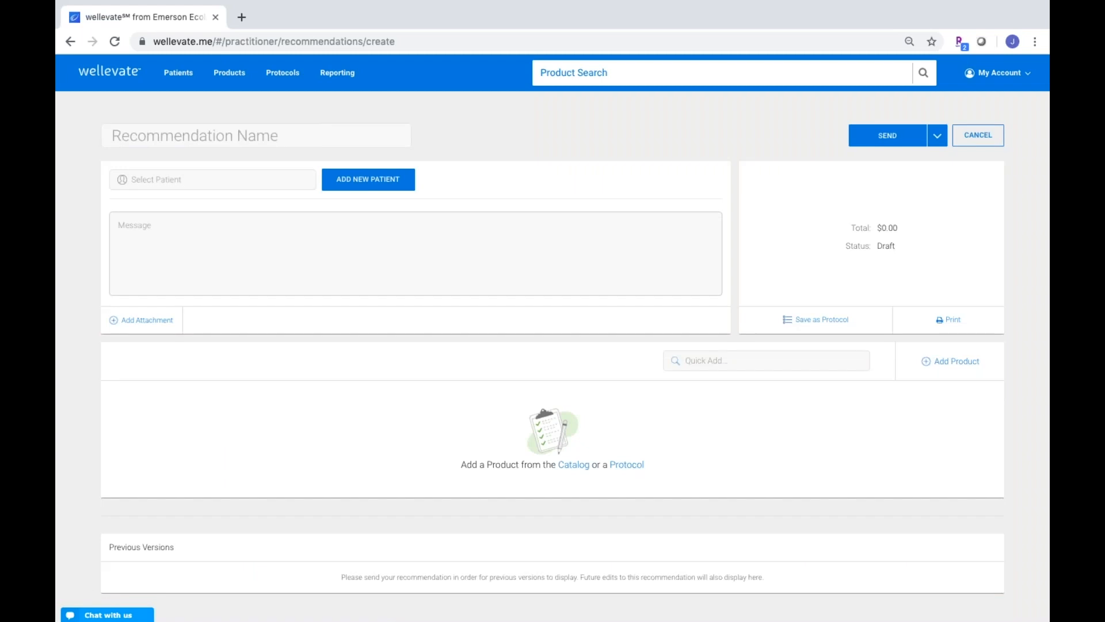
left_click(241, 137)
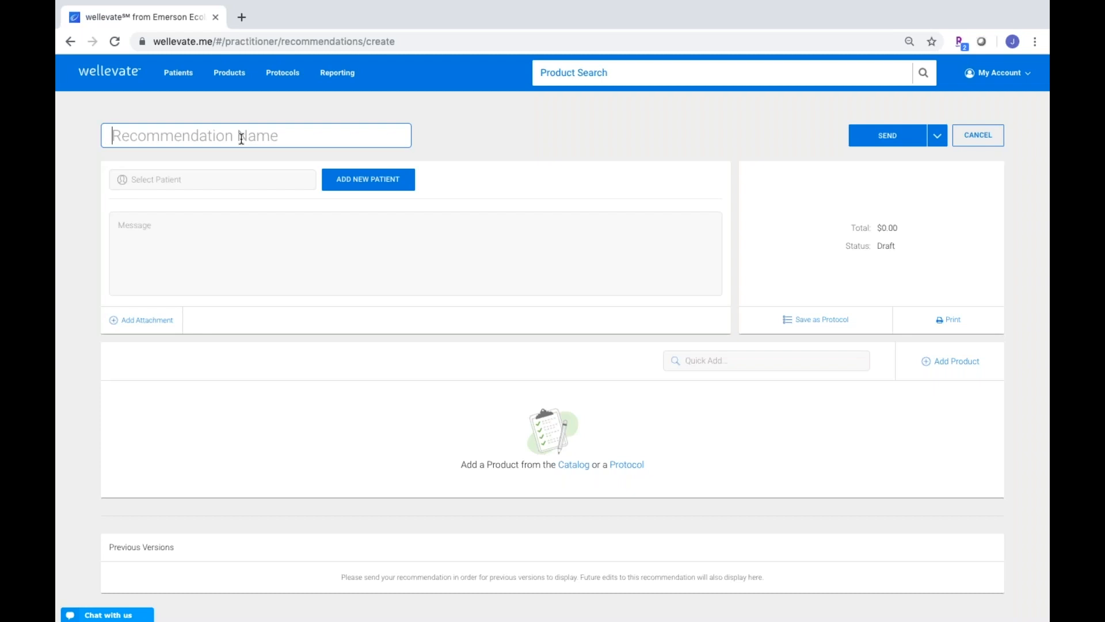
type("b")
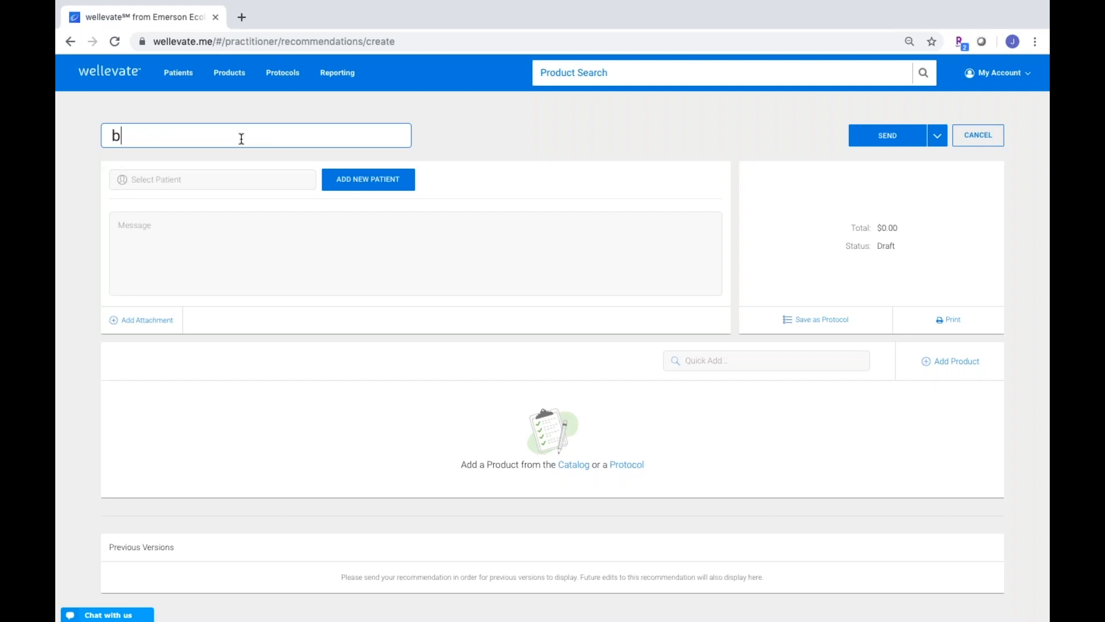
key("BackSpace")
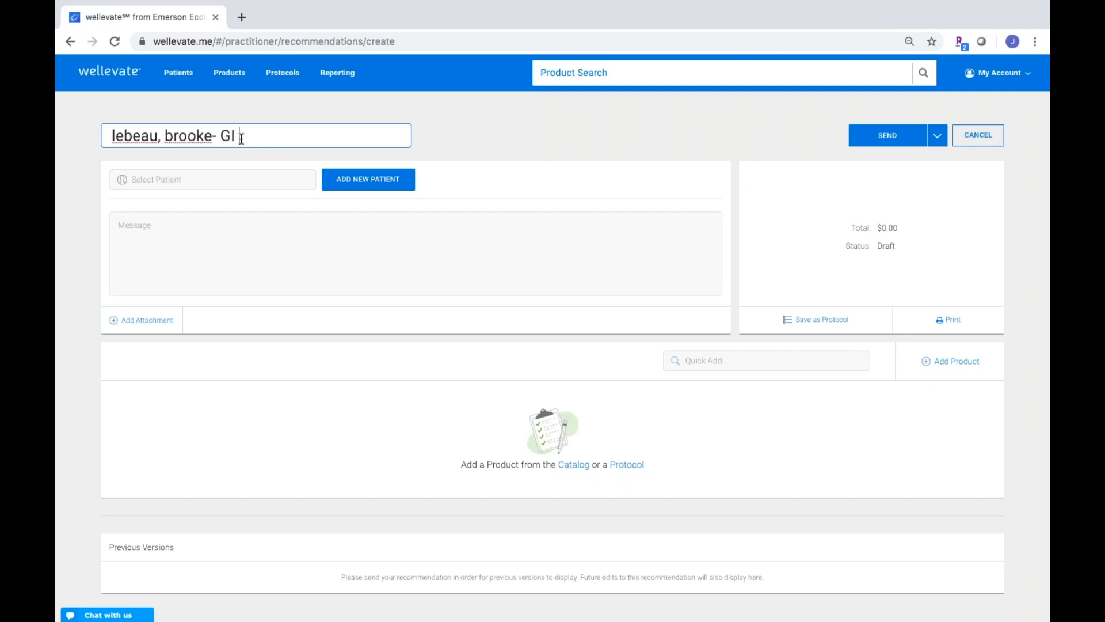
left_click(226, 177)
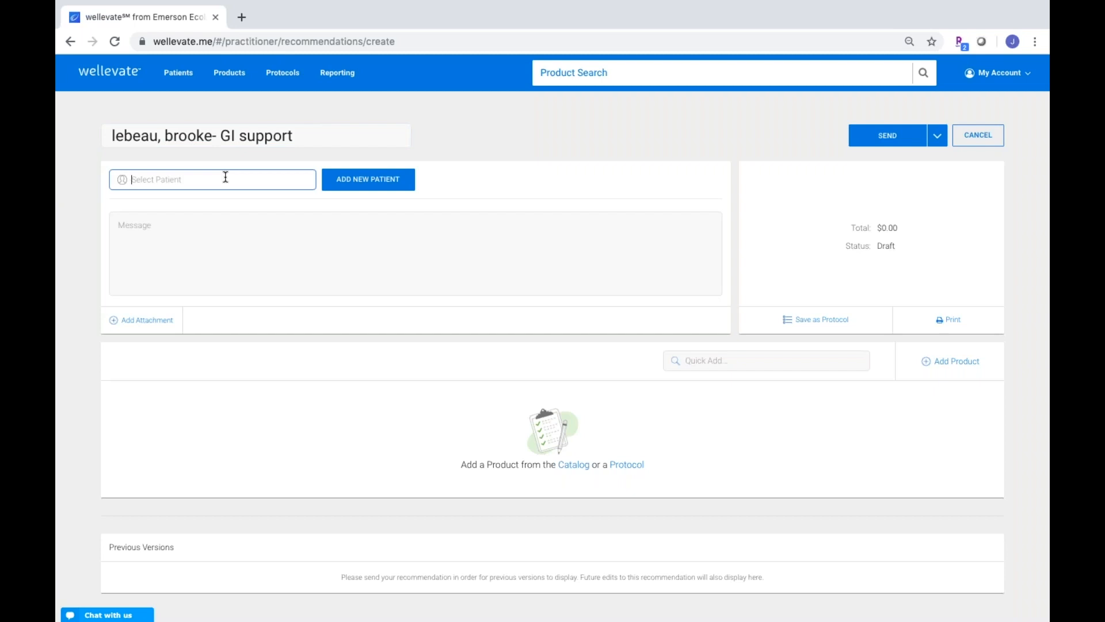
Search the patient by first name and select the existing patient as the recipient
type("brooke")
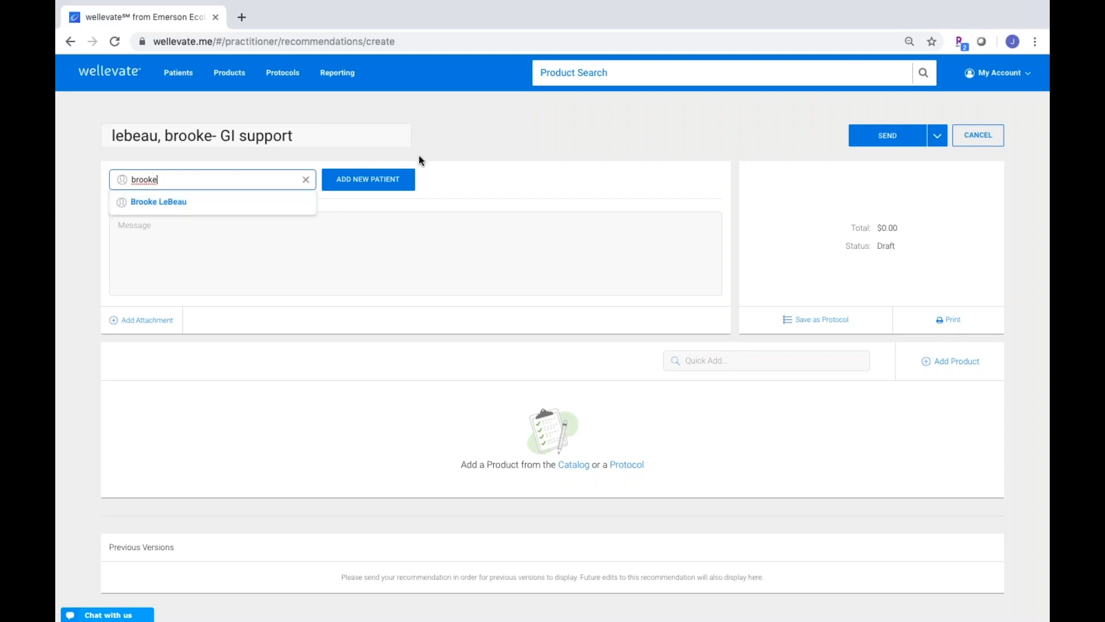
left_click(395, 179)
left_click(393, 179)
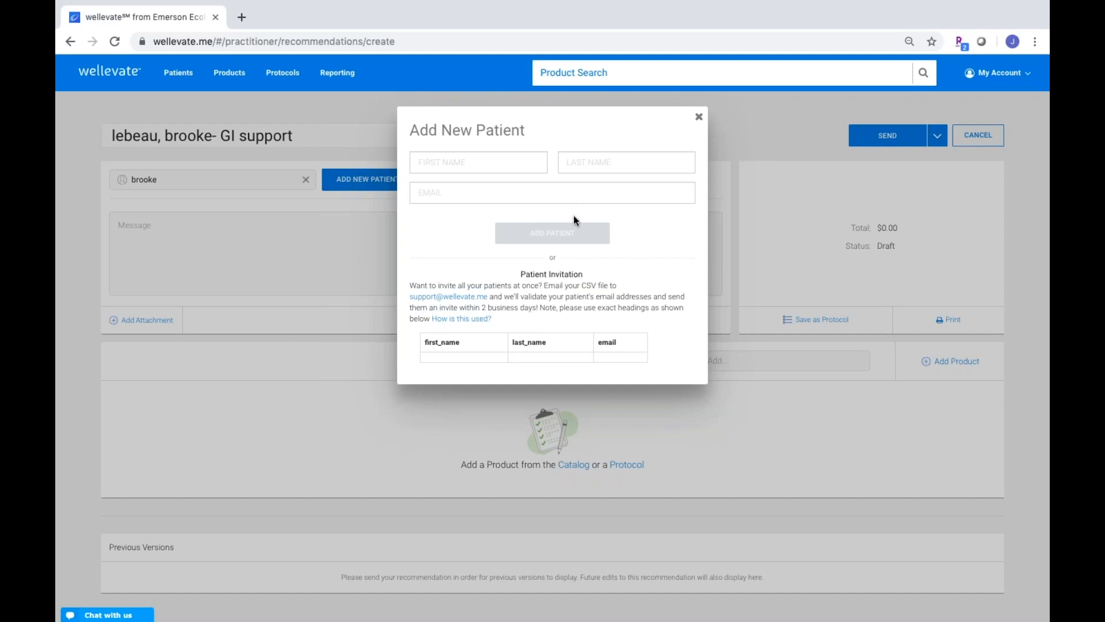
left_click(698, 116)
left_click(252, 180)
left_click(216, 206)
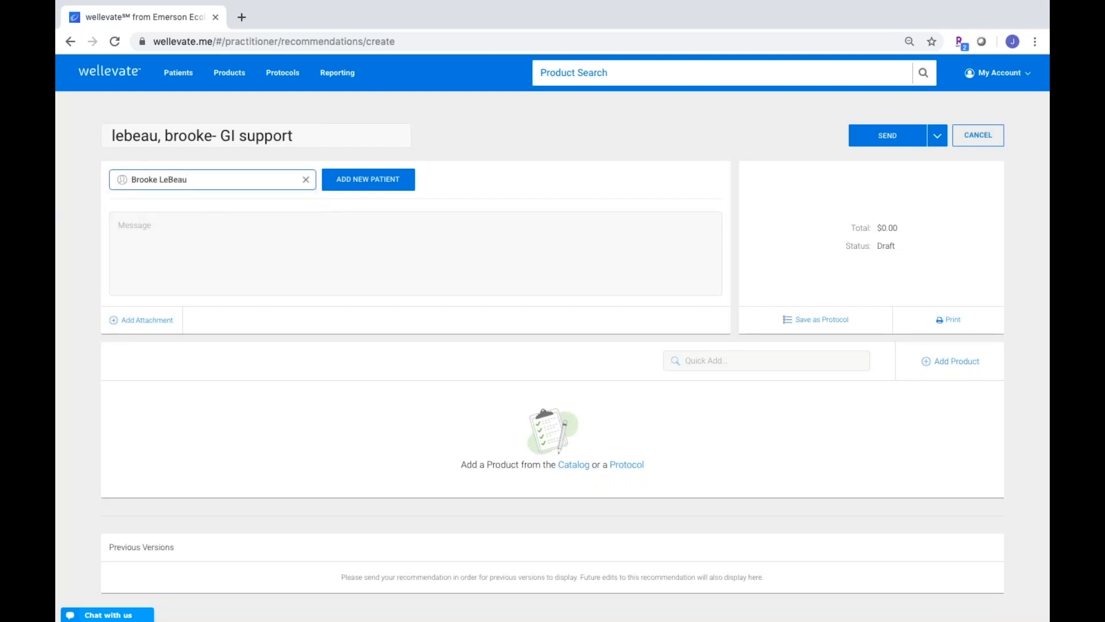
left_click(209, 230)
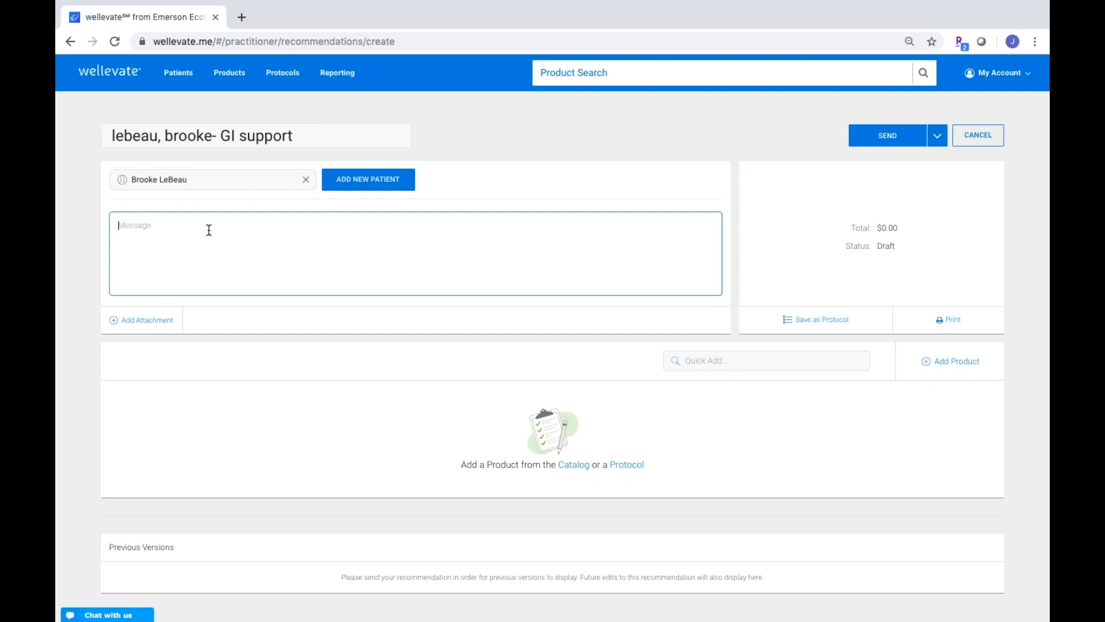
Write a 'nice to meet you' greeting to the patient and open the attachment upload area
type("Hi ")
type("Brooke, ")
type("It was nice to meet yo")
type("u")
left_click(132, 321)
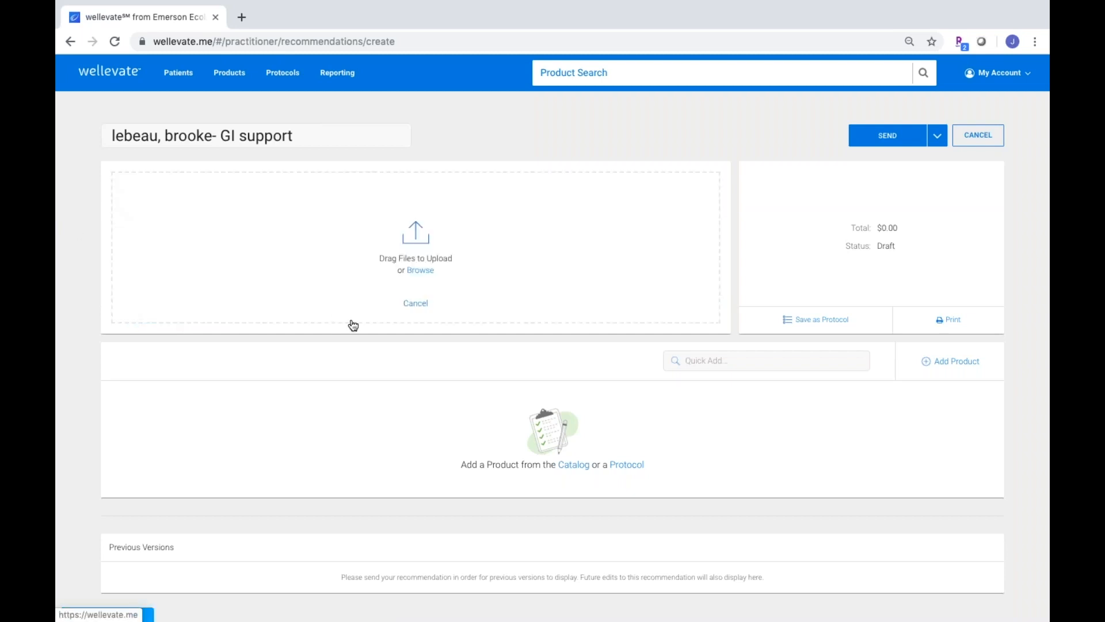
Attach the screenshot PNG from the Desktop to the recommendation draft
left_click(434, 277)
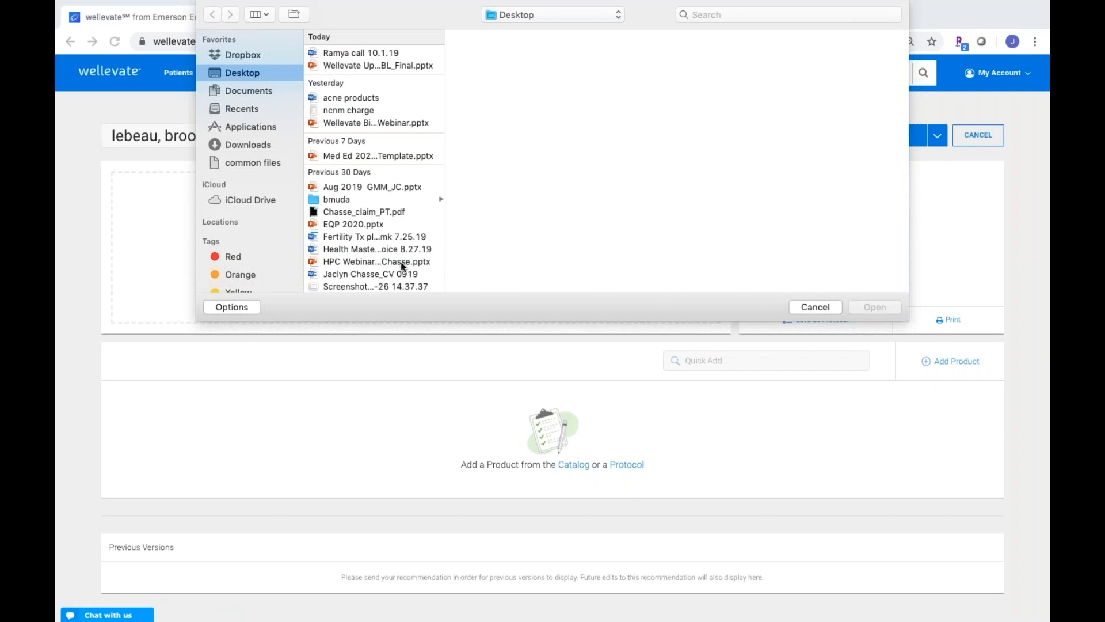
left_click(382, 286)
left_click(874, 307)
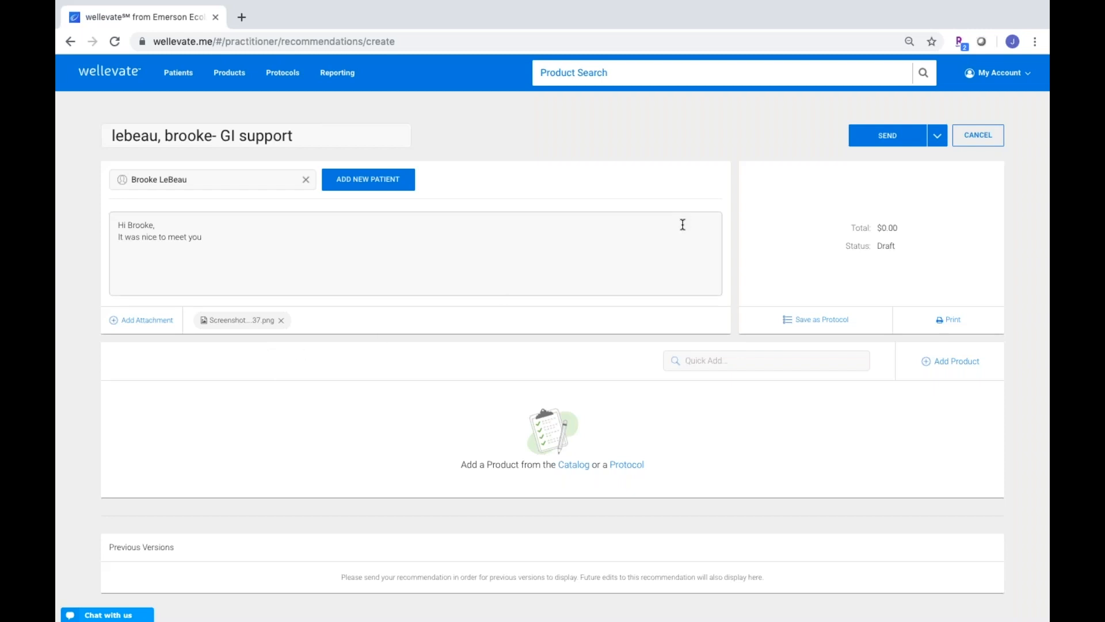
left_click(937, 136)
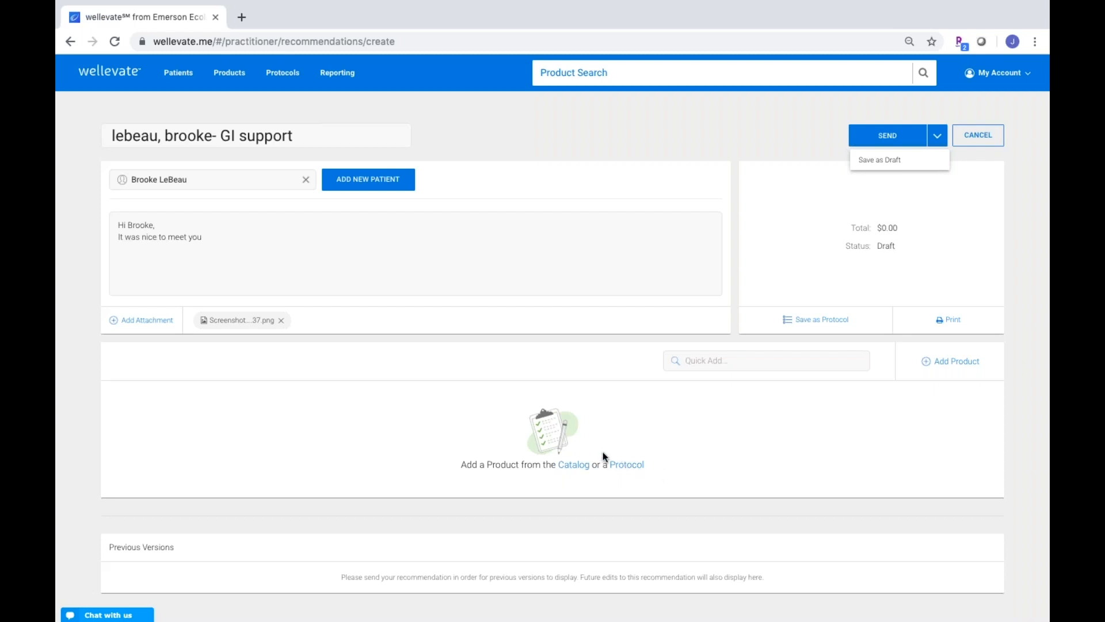
Open the Add Products catalog panel for the recommendation
left_click(570, 465)
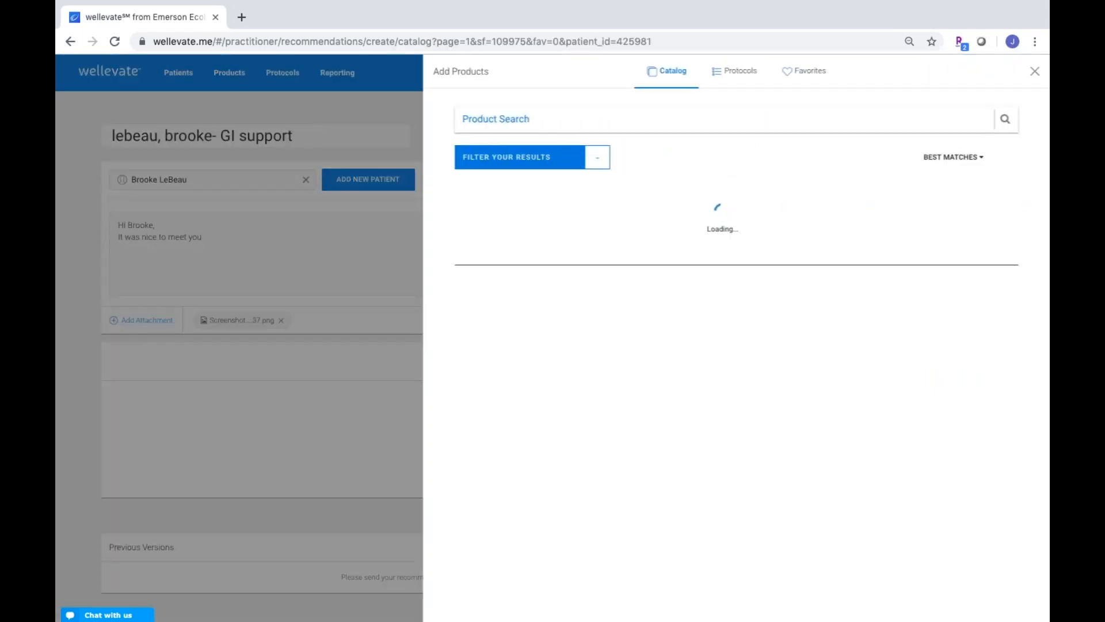
Search the catalog for 'multi' and open Thorne's Basic Nutrients 2/Day 60 caps ($23.80)
left_click(523, 119)
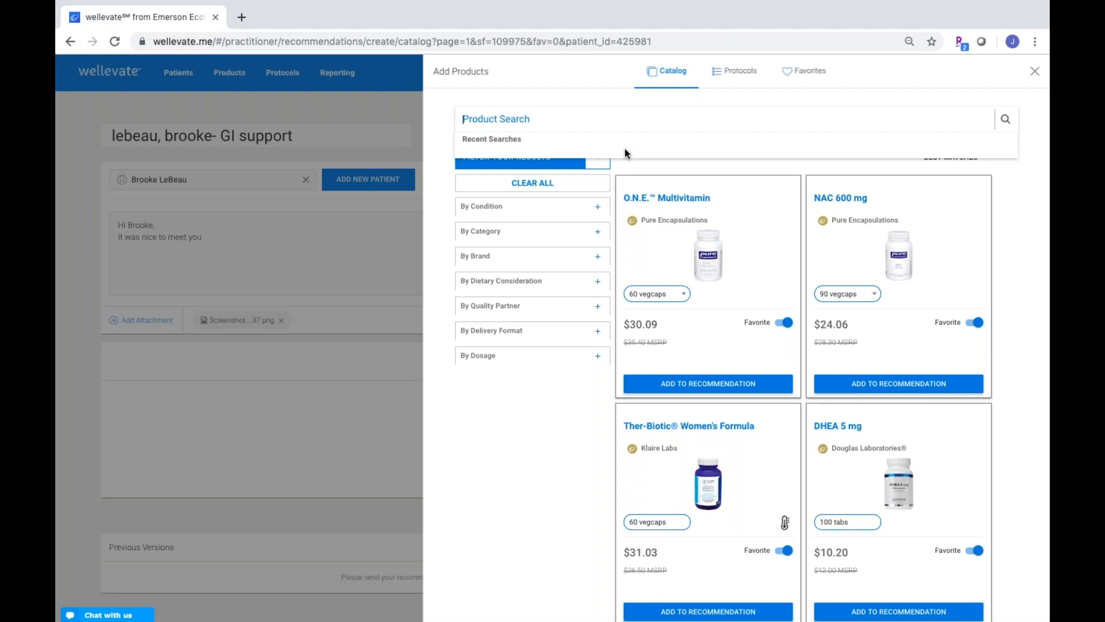
type("multi")
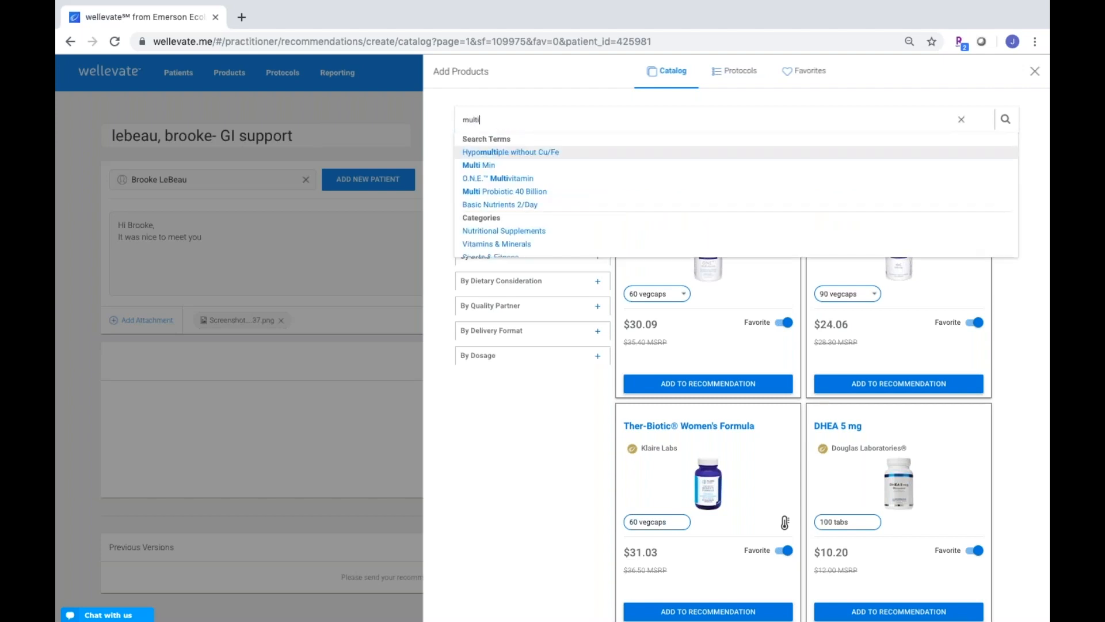
left_click(549, 209)
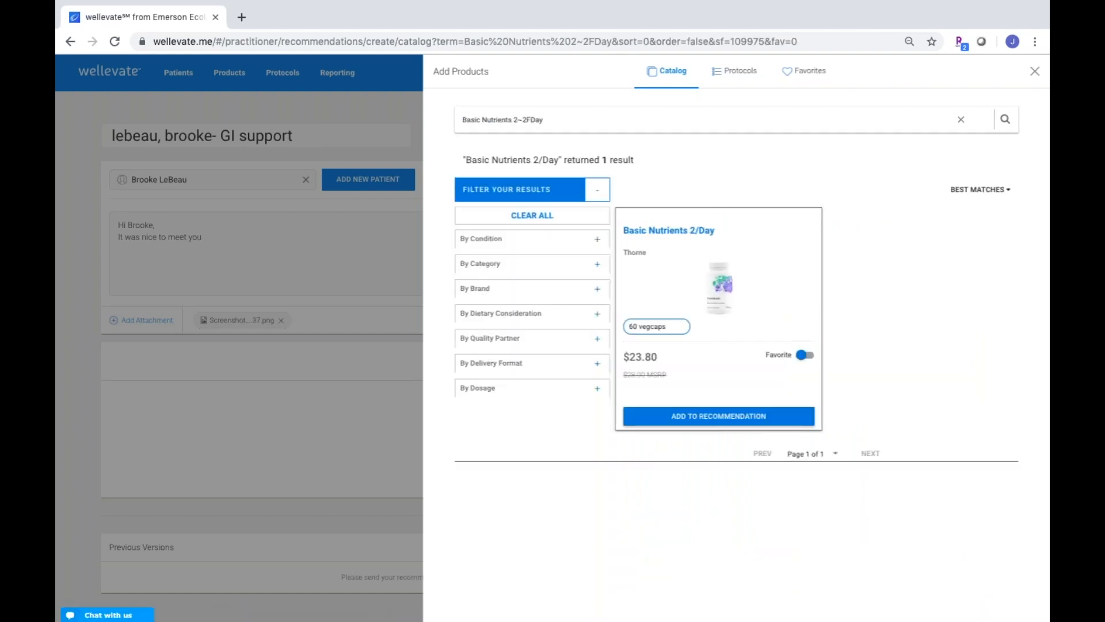
left_click(716, 286)
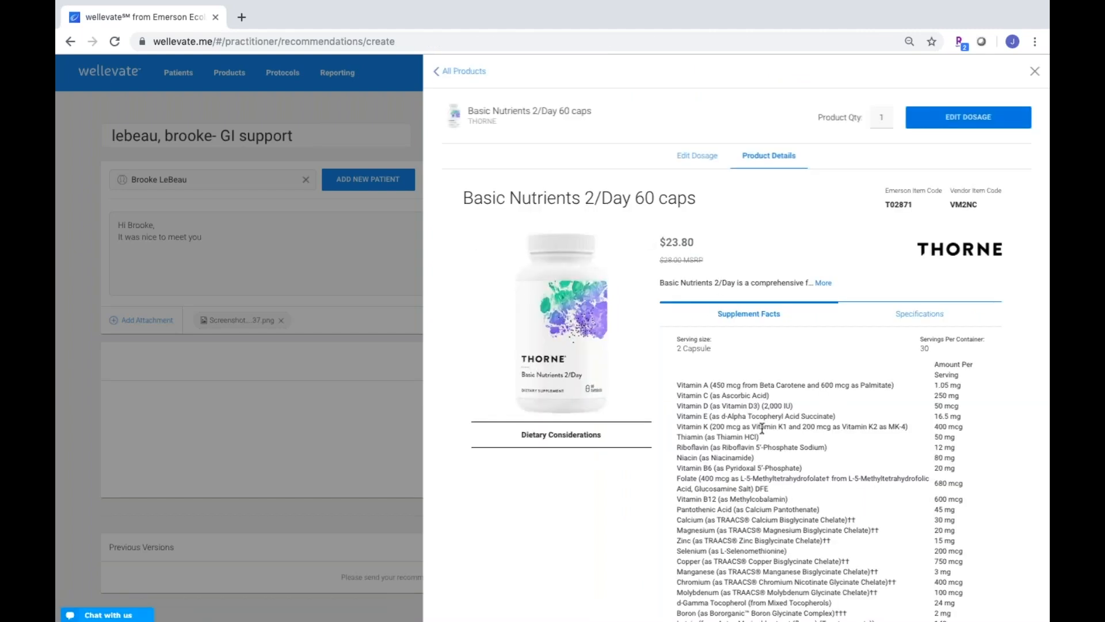
Open the Edit Dosage tab for Basic Nutrients 2/Day
scroll(762, 427, "down", 3)
scroll(764, 426, "up", 3)
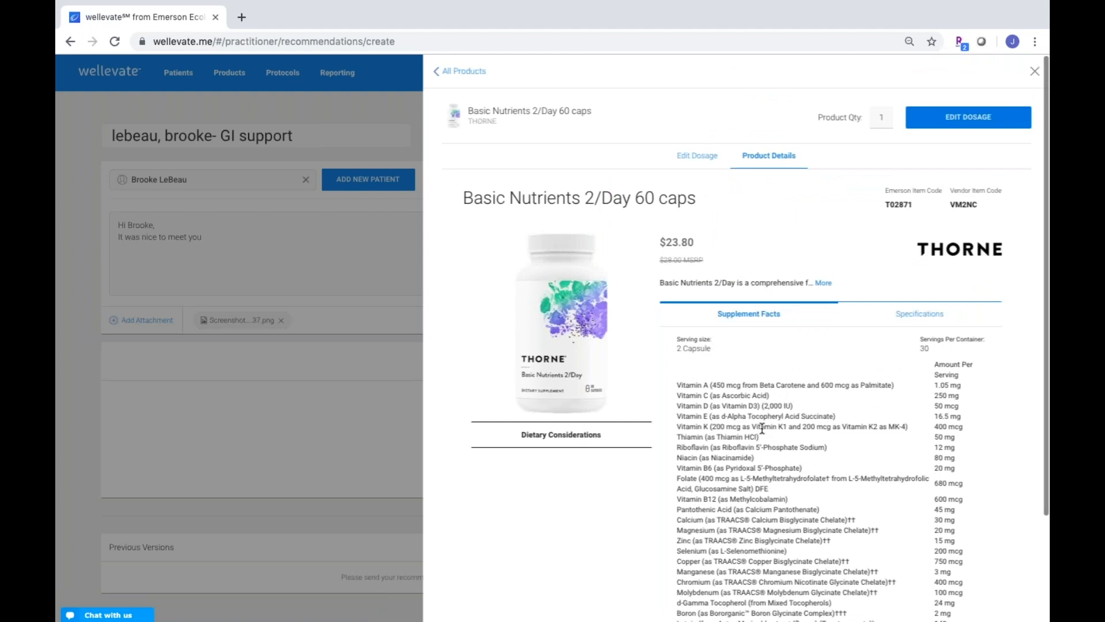
left_click(973, 120)
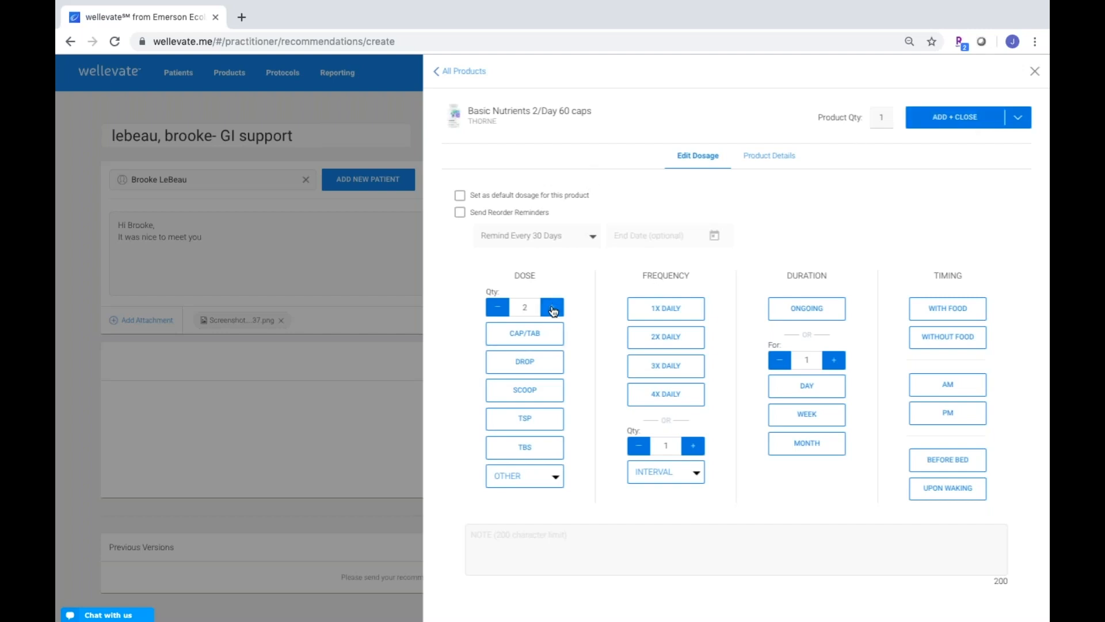
Dose 1 cap twice daily, ongoing, with food, note 'eat with lentil crackers', saved as default
left_click(496, 308)
left_click(523, 341)
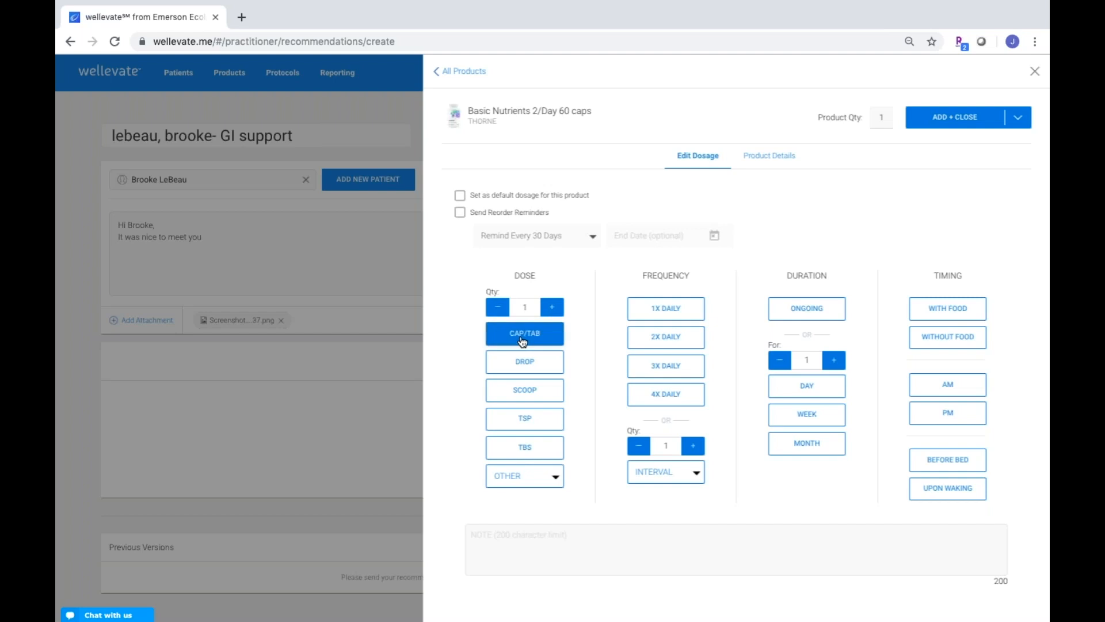
left_click(671, 342)
left_click(816, 306)
left_click(936, 311)
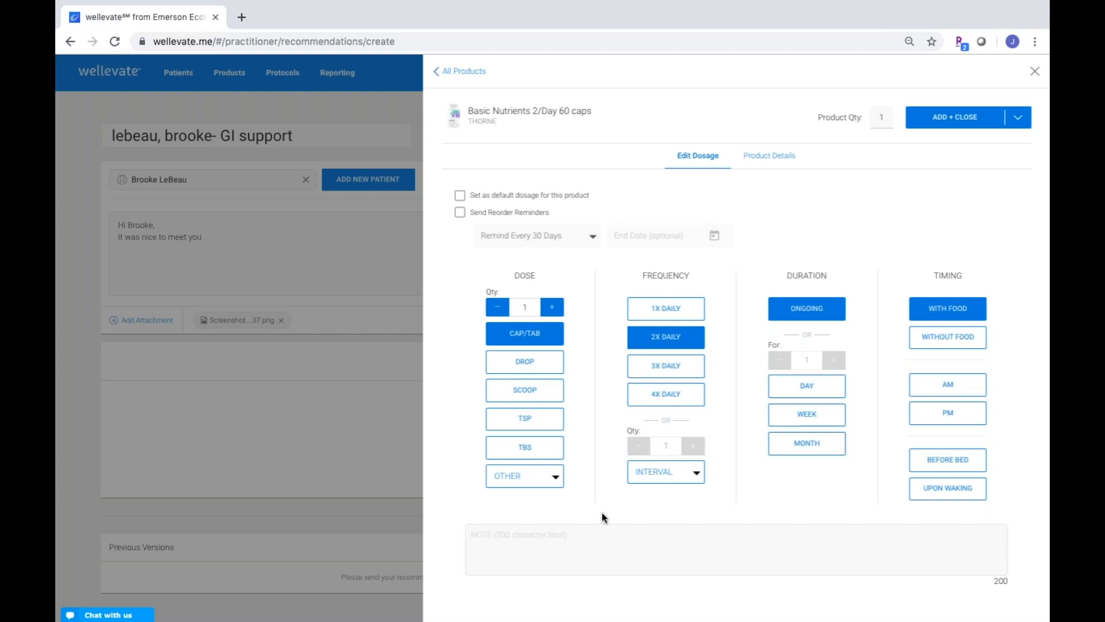
left_click(588, 533)
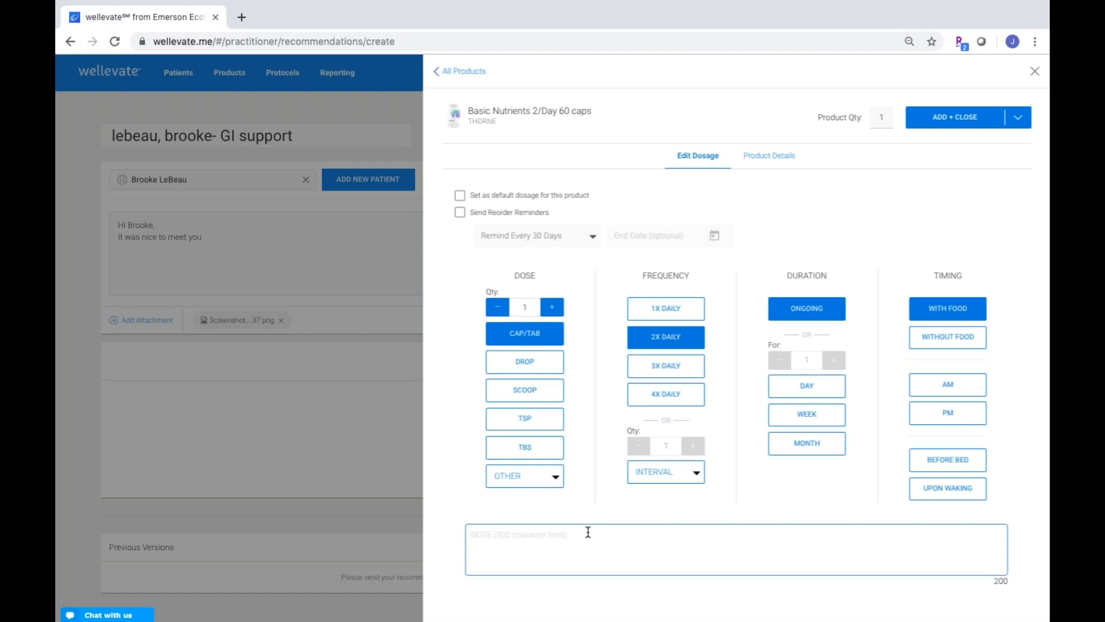
type("eat with lentil crackers")
left_click(460, 197)
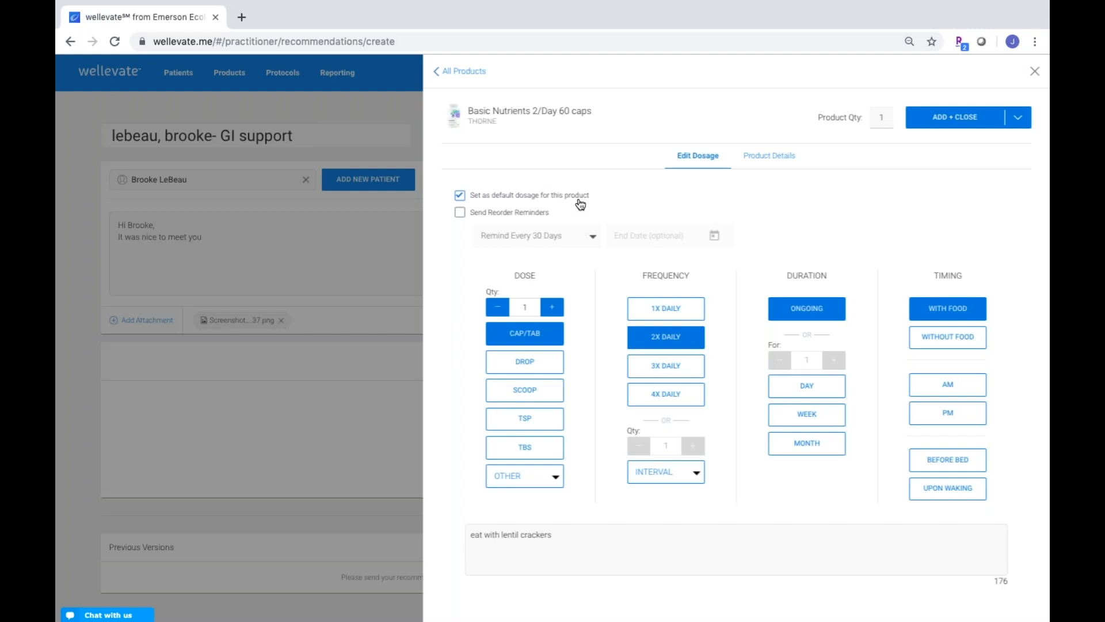
Add Basic Nutrients 2/Day with a 30-day reorder reminder applied to all items, totalling $23.80
left_click(460, 212)
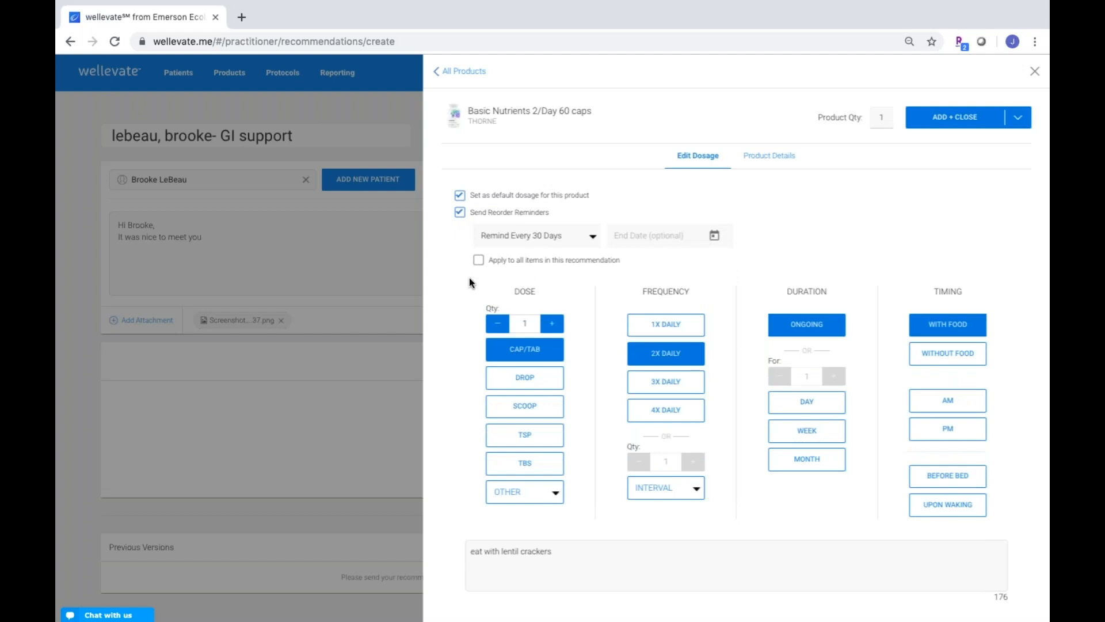
left_click(593, 237)
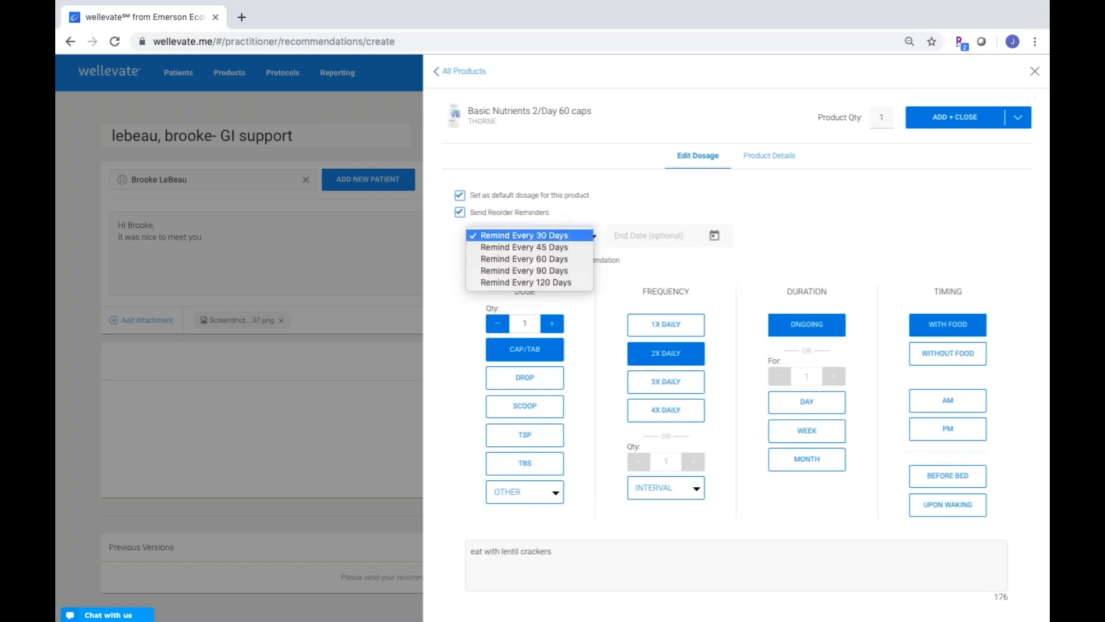
left_click(574, 237)
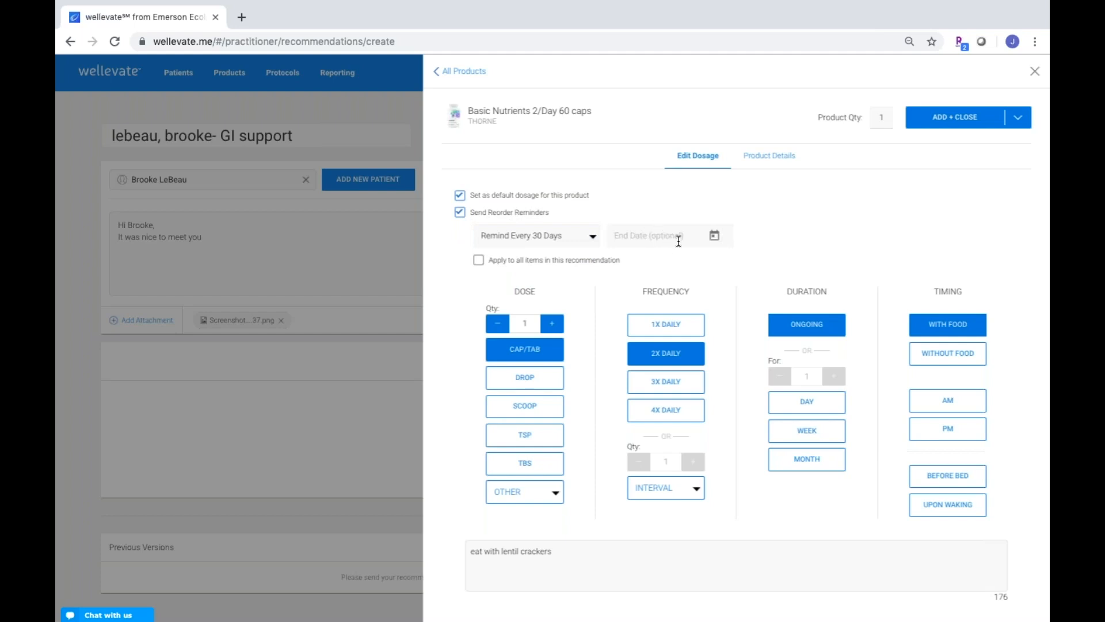
left_click(479, 260)
left_click(949, 119)
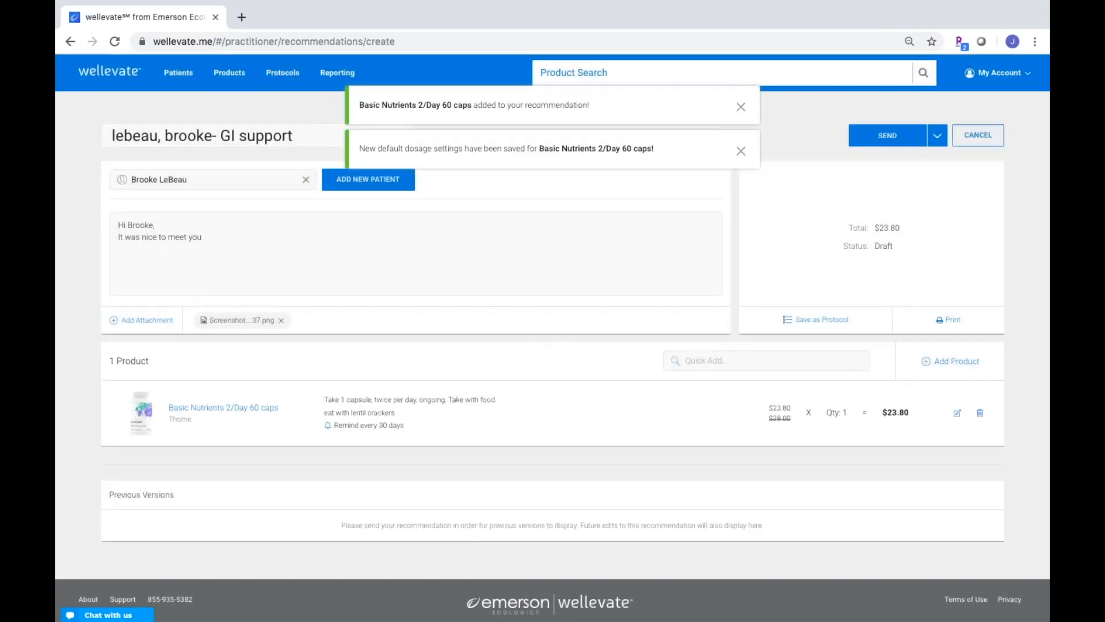
Open Add Product and list the saved protocols (page 1 of 3)
left_click(950, 362)
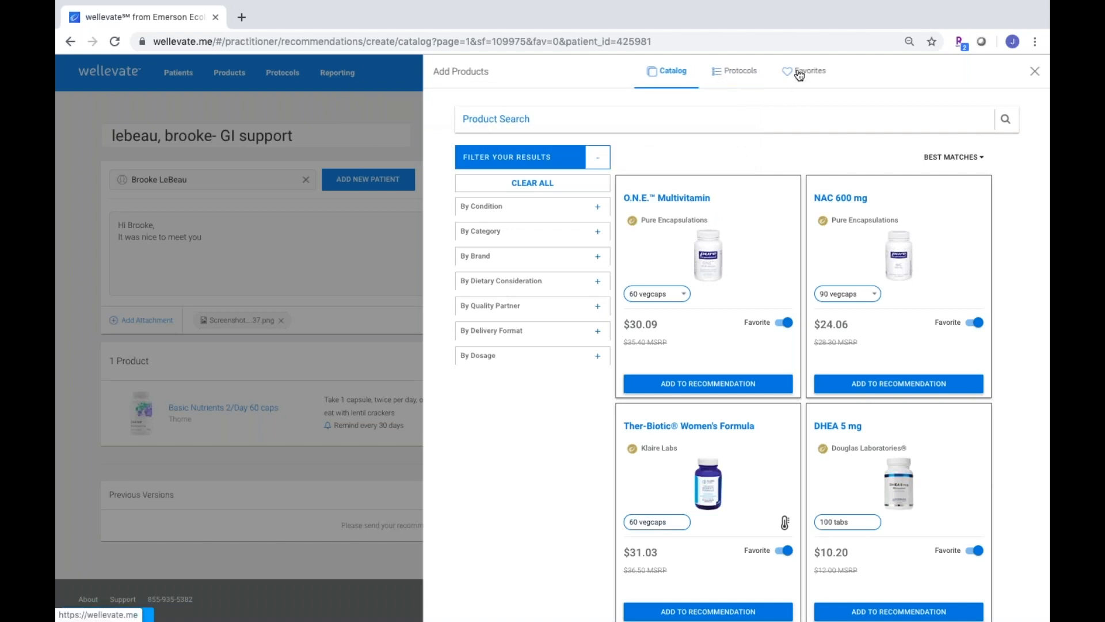
left_click(746, 75)
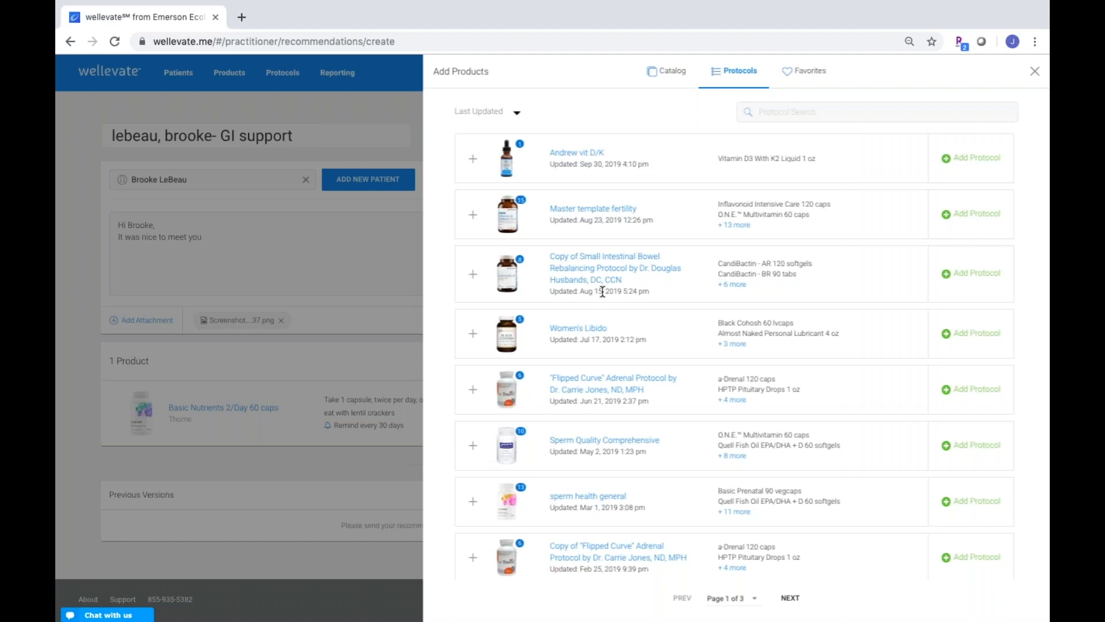
Expand the Small Intestinal Bowel Rebalancing protocol to show CandiBactin-AR ($63.96) and CandiBactin-BR ($35.48)
left_click(473, 274)
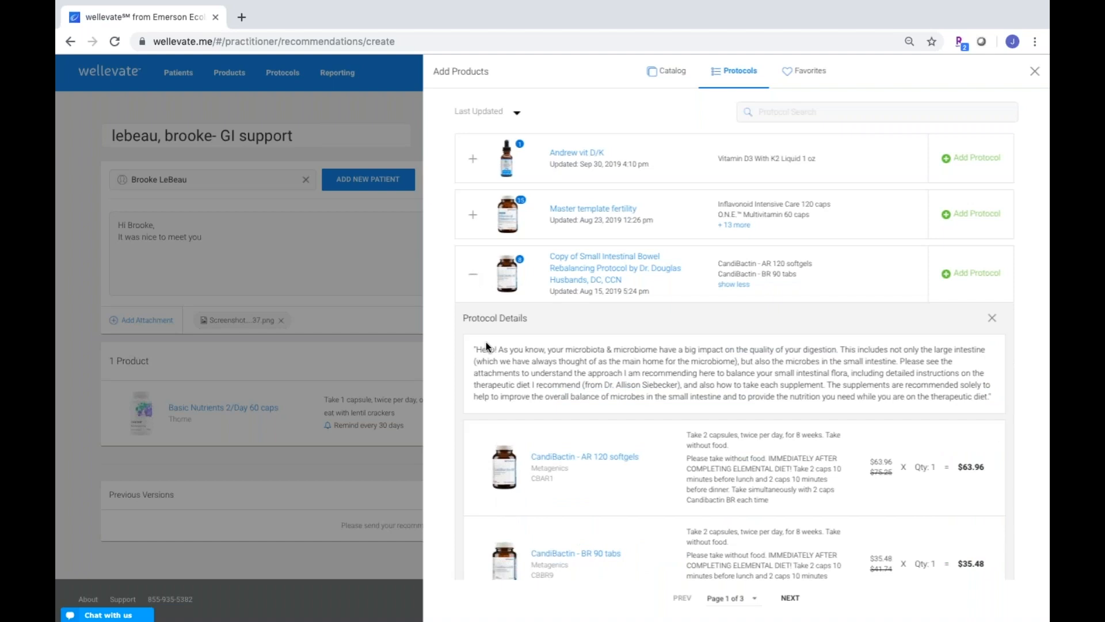
Add the Small Intestinal Bowel Rebalancing protocol's products to the recommendation
scroll(485, 345, "down", 1)
scroll(486, 342, "down", 1)
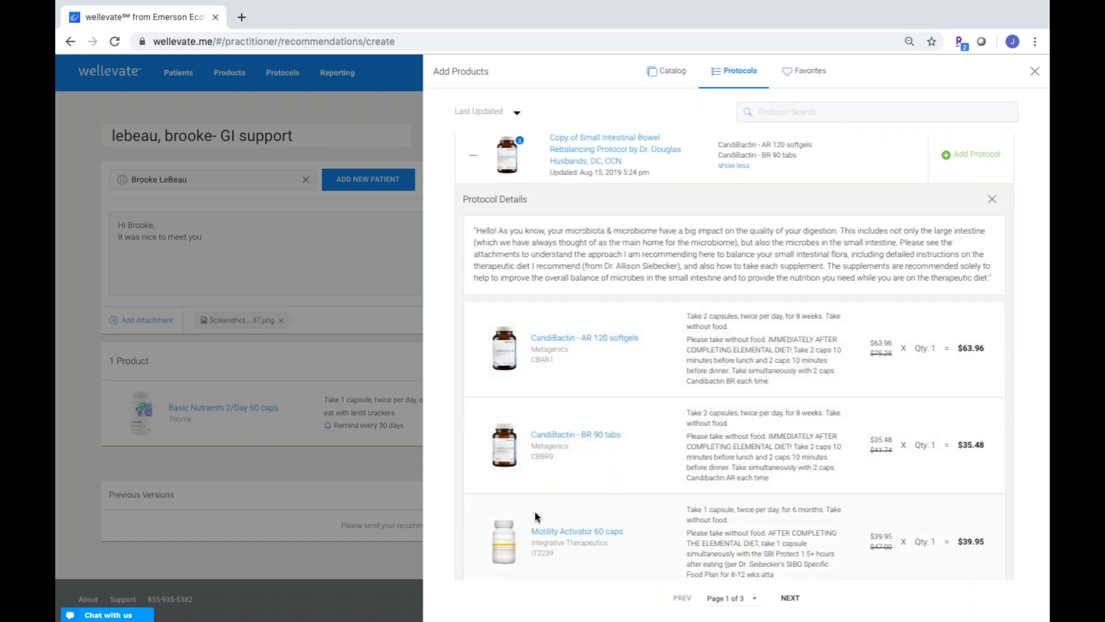
scroll(534, 513, "up", 2)
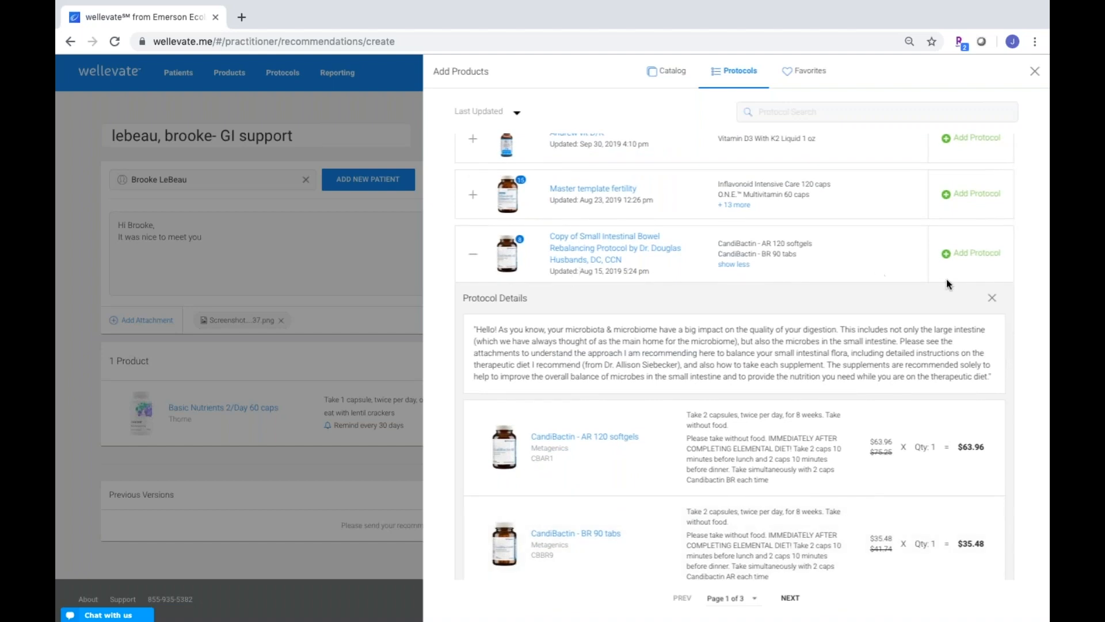
left_click(972, 257)
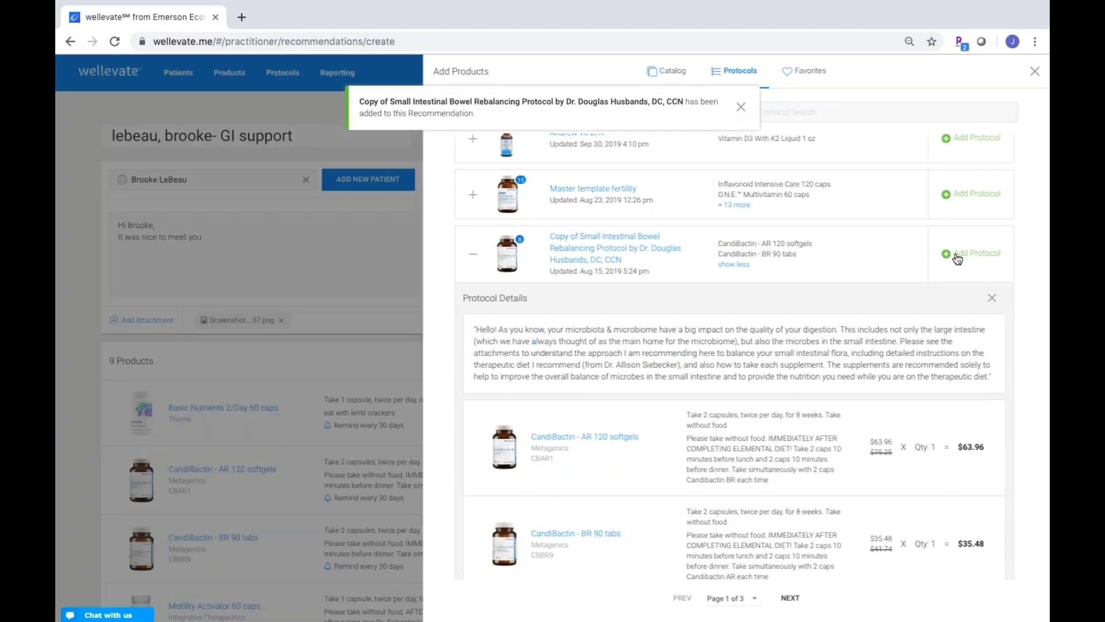
left_click(992, 300)
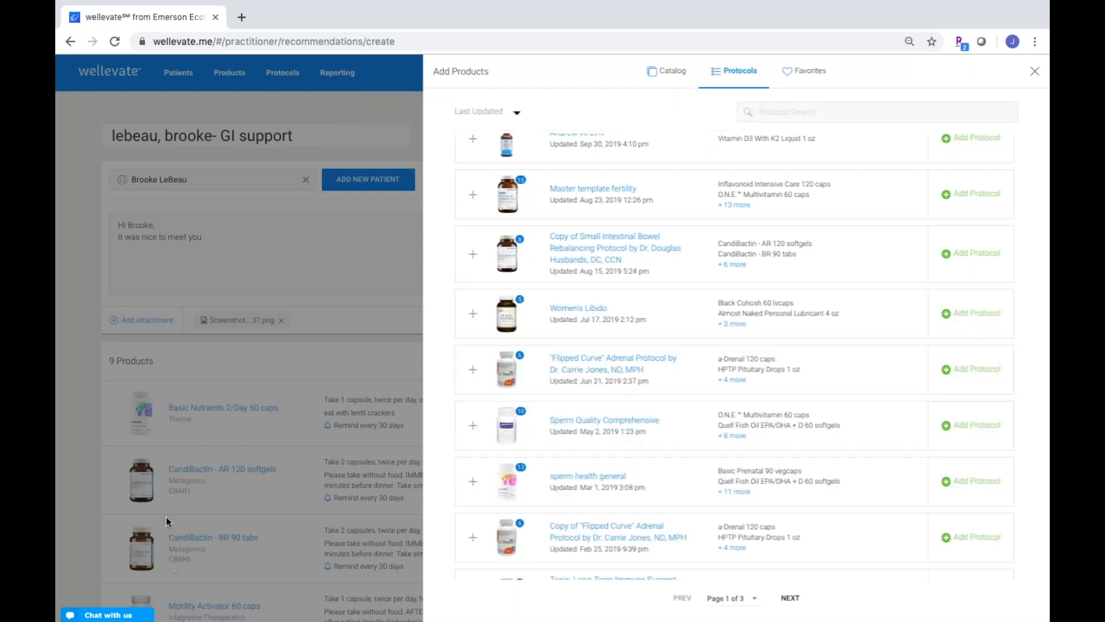
Add the "Flipped Curve" Adrenal protocol's products, bringing the recommendation to 15 products ($654.71)
scroll(737, 482, "down", 2)
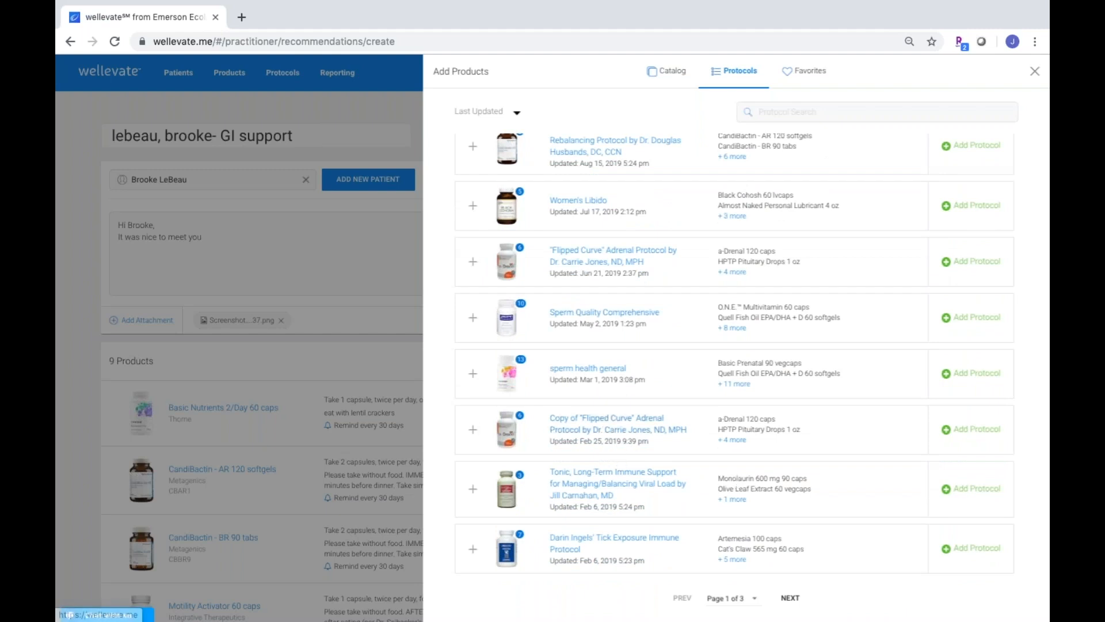
left_click(473, 433)
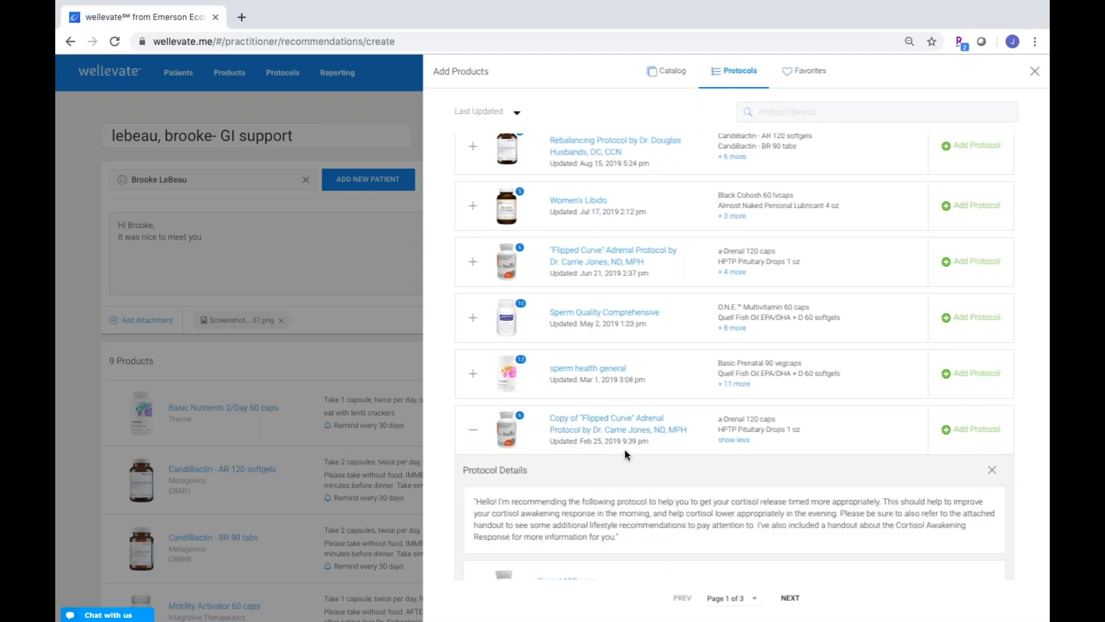
scroll(623, 450, "down", 5)
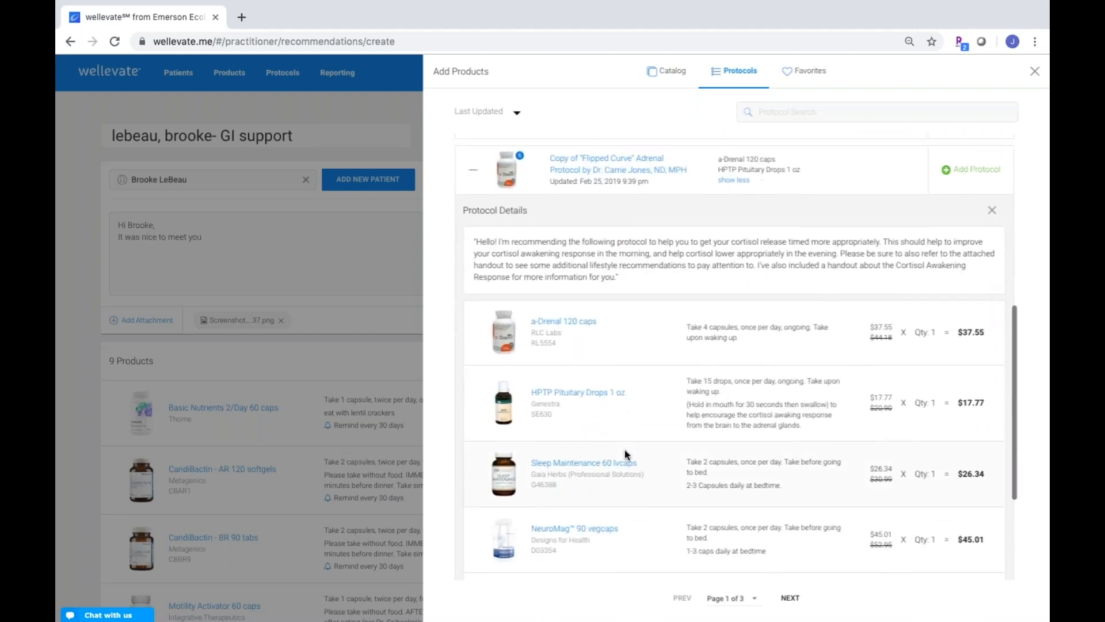
scroll(624, 450, "up", 2)
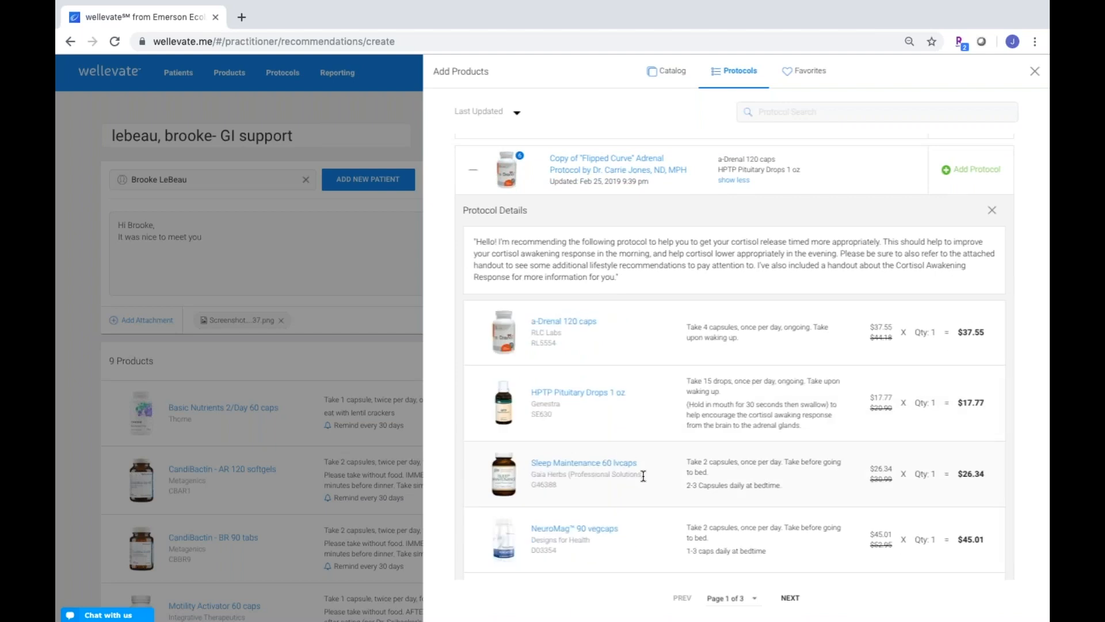
scroll(642, 476, "up", 3)
left_click(977, 296)
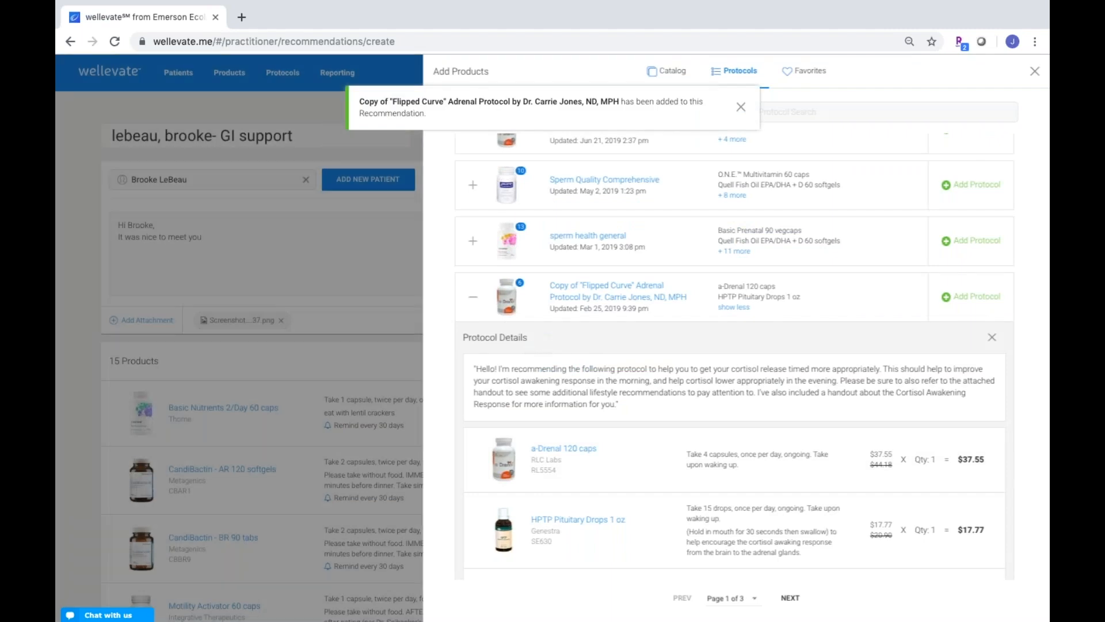
left_click(391, 286)
Delete Motility Activator 60 caps, leaving 14 products totaling $614.76
scroll(569, 463, "down", 1)
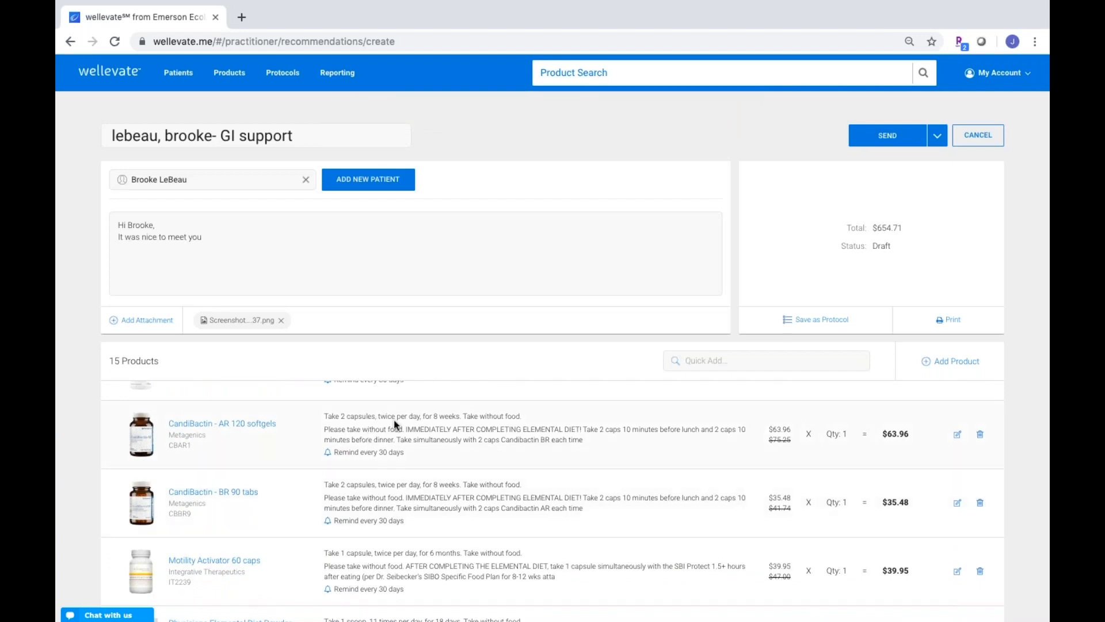
scroll(400, 544, "down", 1)
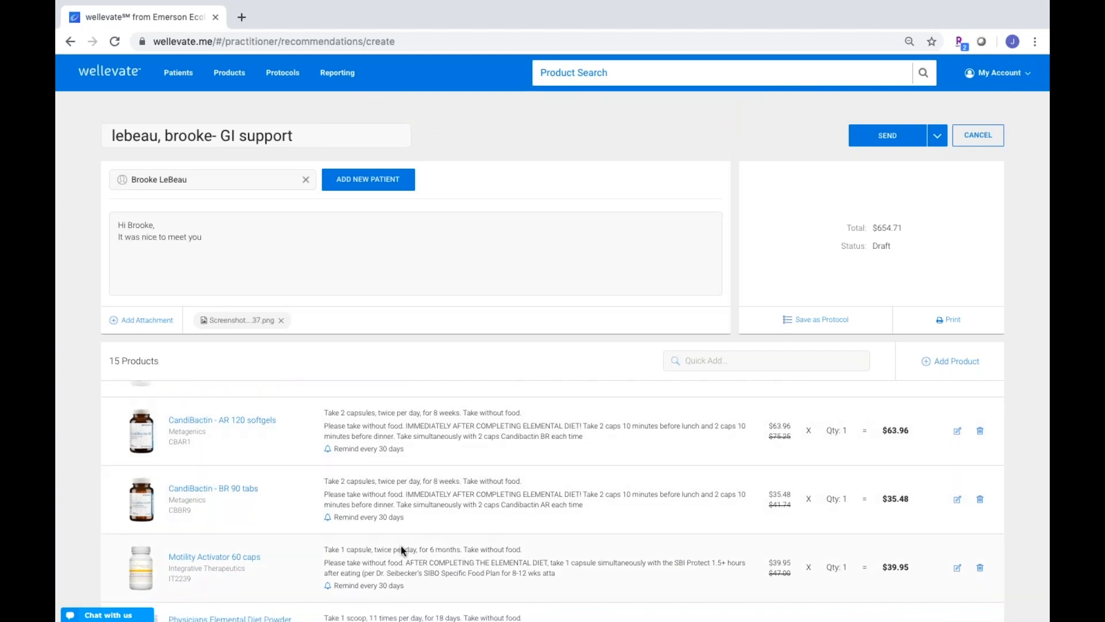
left_click(981, 505)
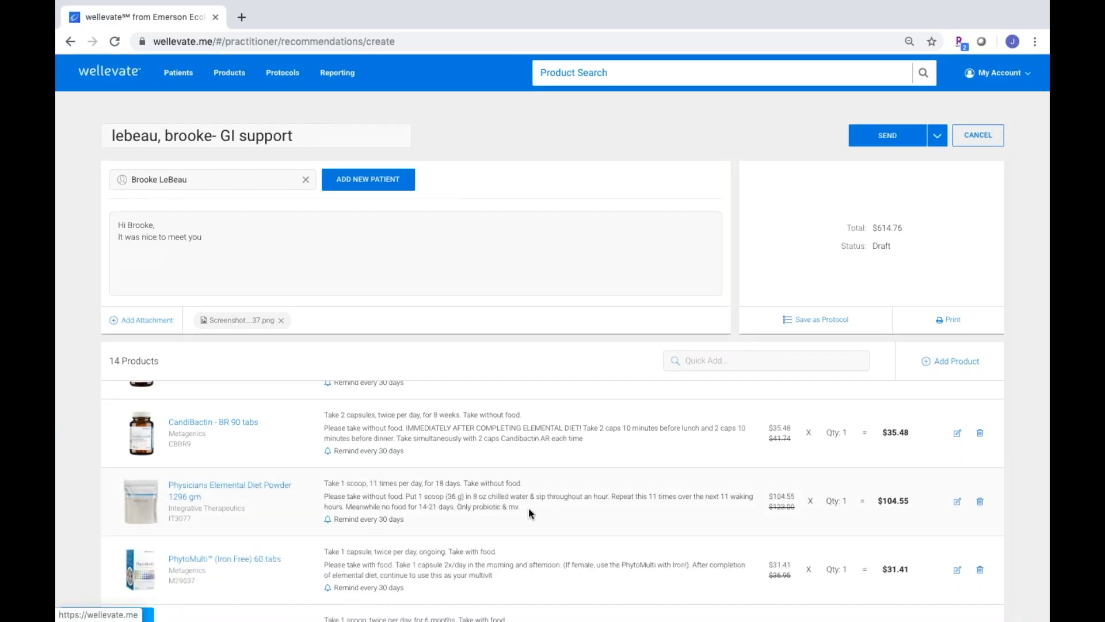
Edit the Ther-Biotic Factor 6 dosage, setting the dose to 2
scroll(529, 508, "down", 2)
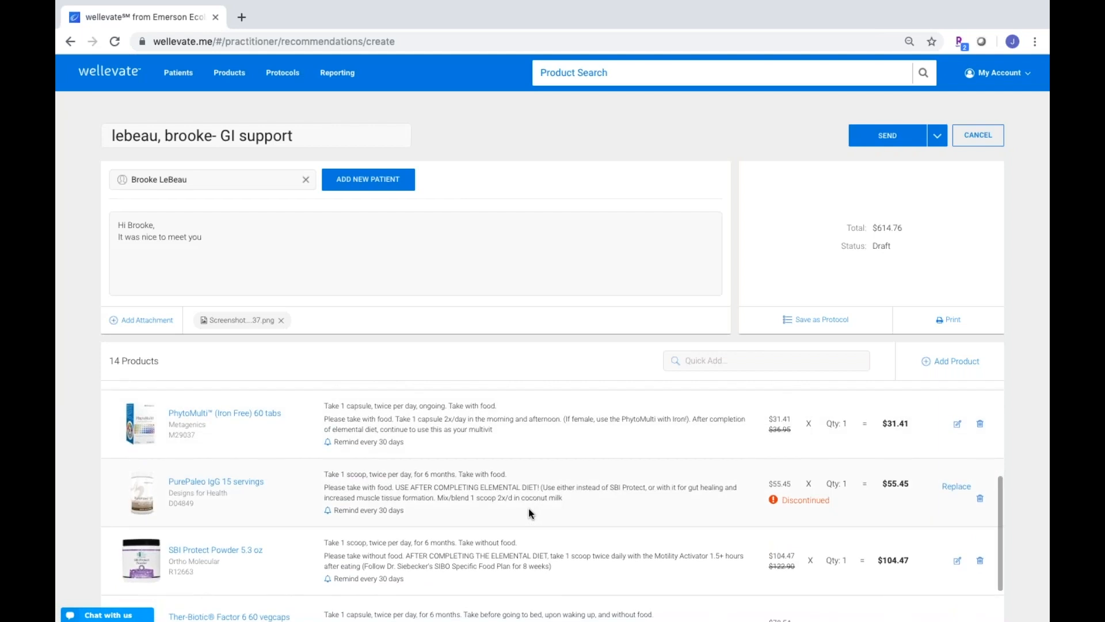
scroll(529, 509, "down", 3)
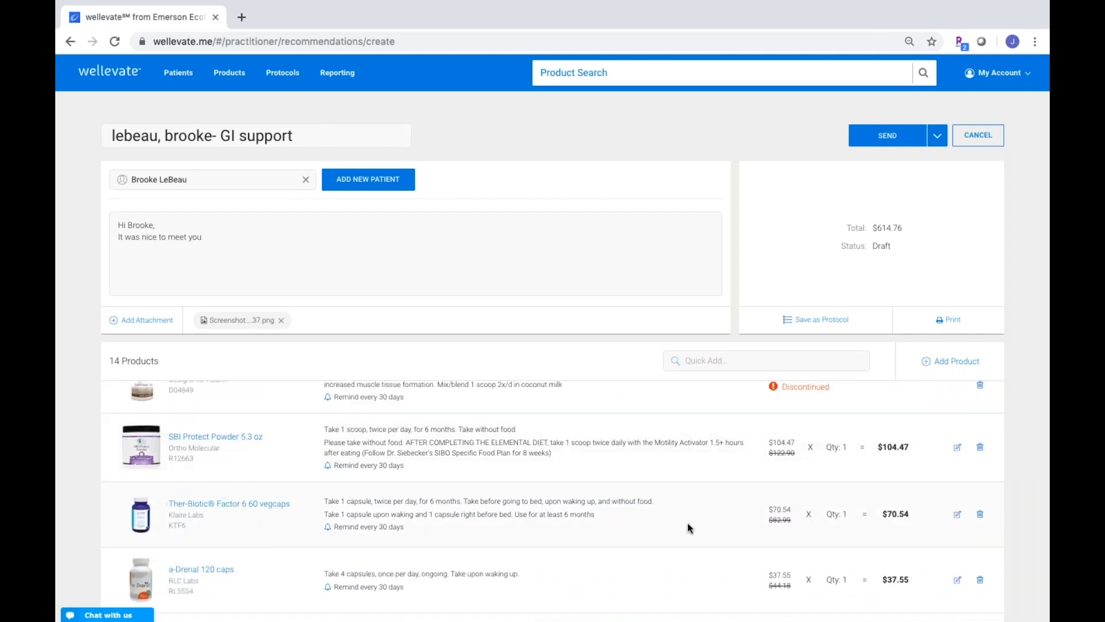
left_click(958, 515)
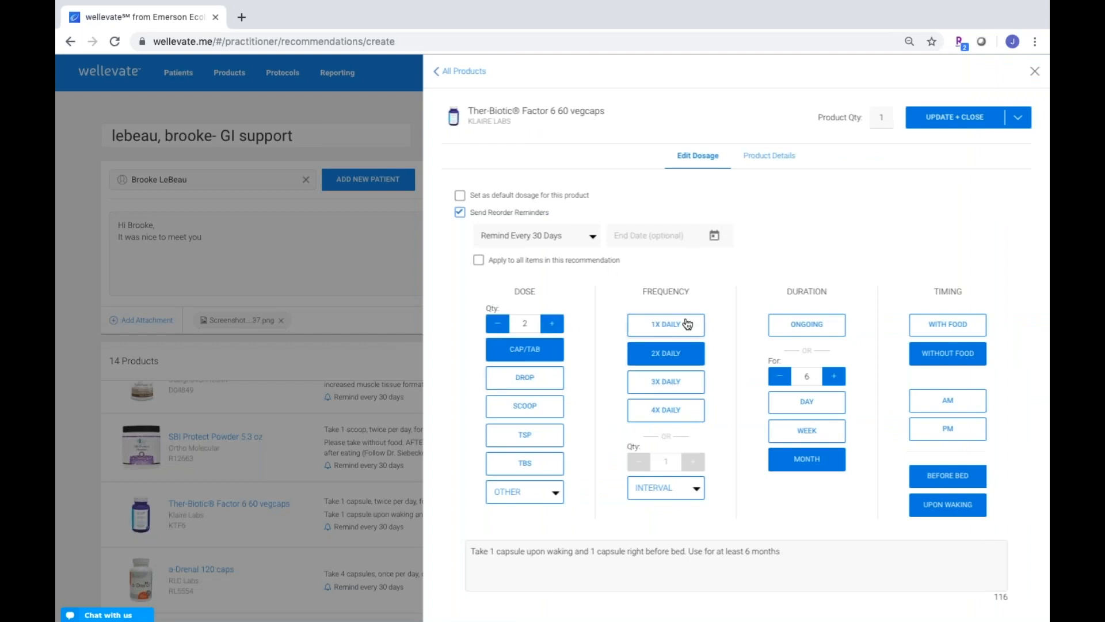
Save Ther-Biotic Factor 6 at 2 capsules twice daily and reopen the Add Products catalog
left_click(975, 125)
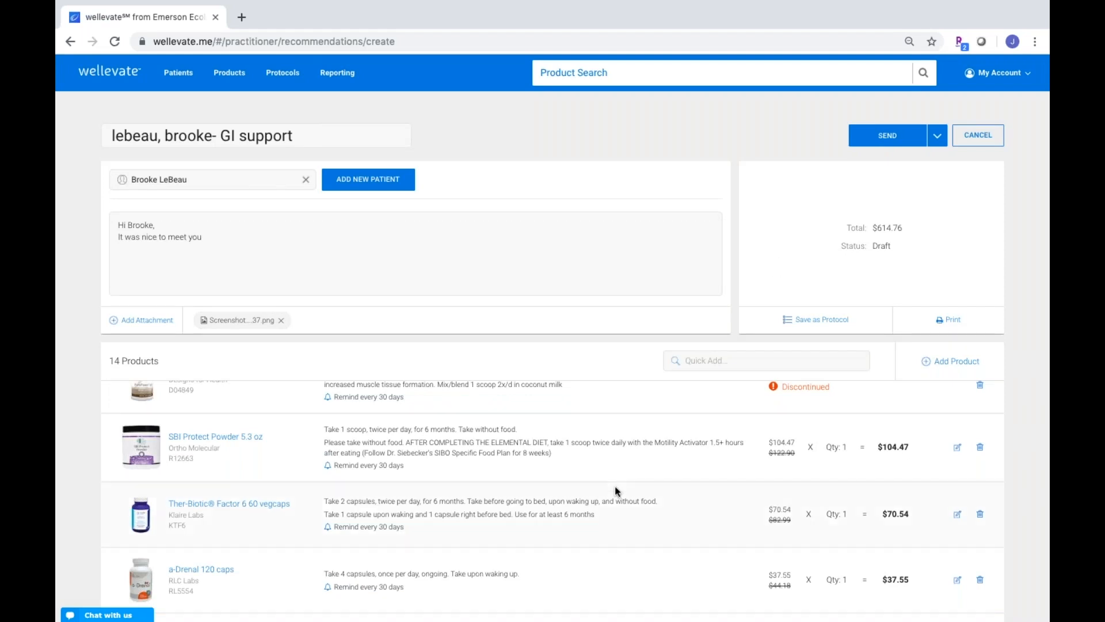
scroll(615, 487, "down", 3)
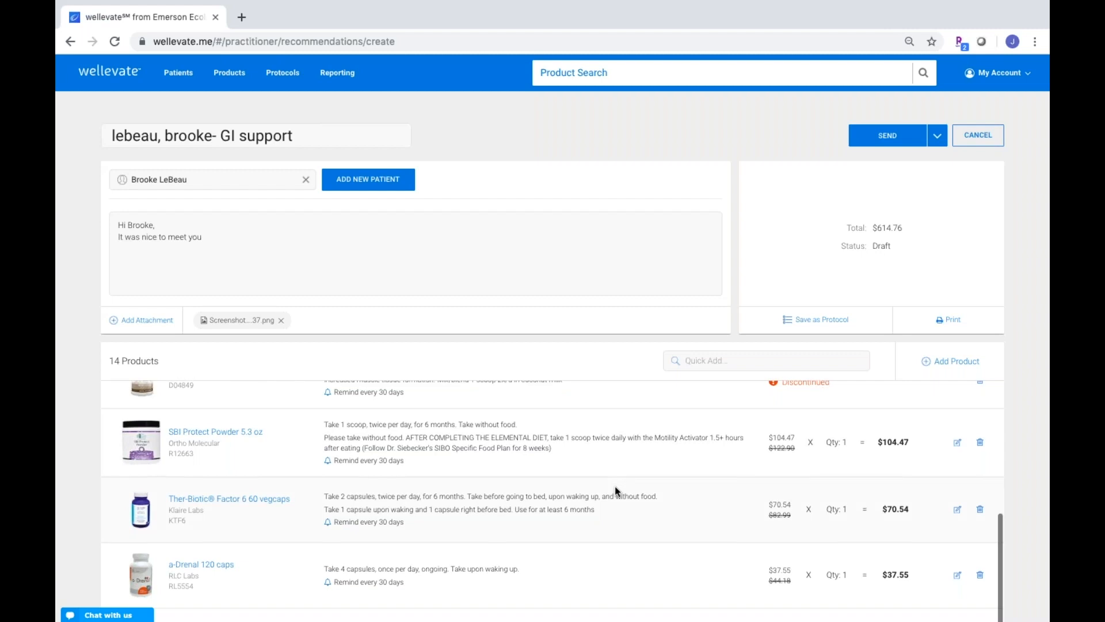
scroll(615, 486, "down", 1)
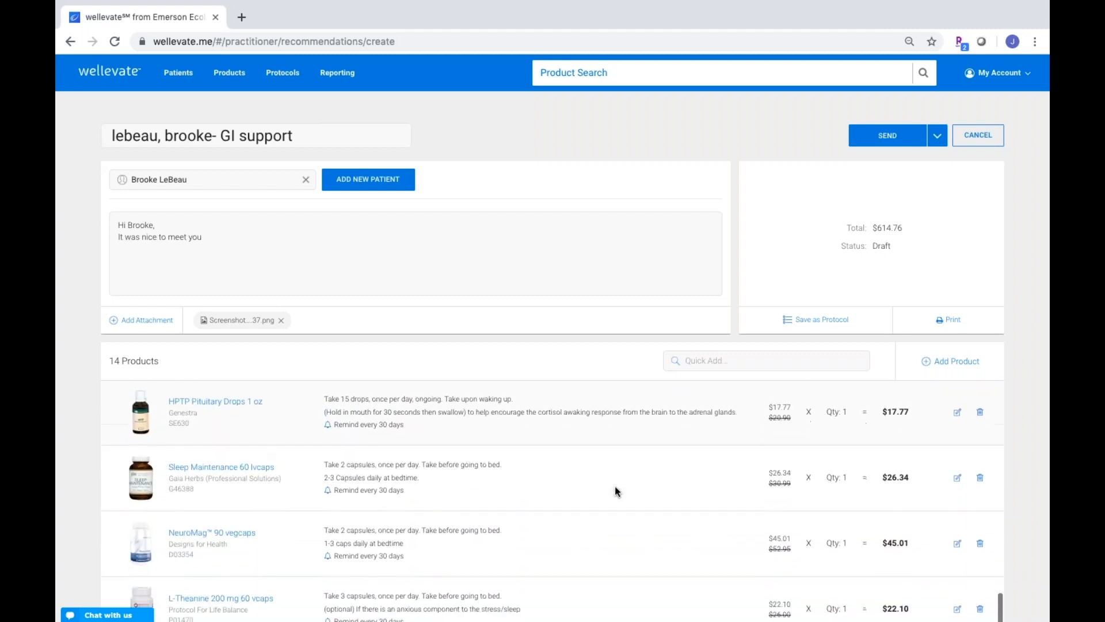
scroll(614, 487, "up", 3)
scroll(615, 490, "up", 3)
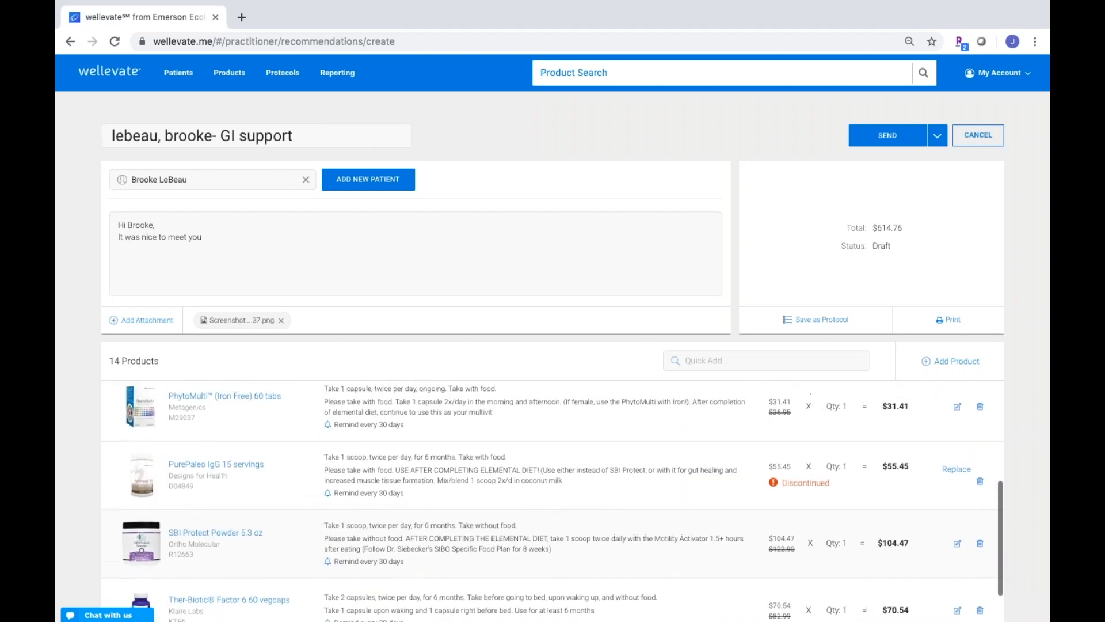
left_click(968, 365)
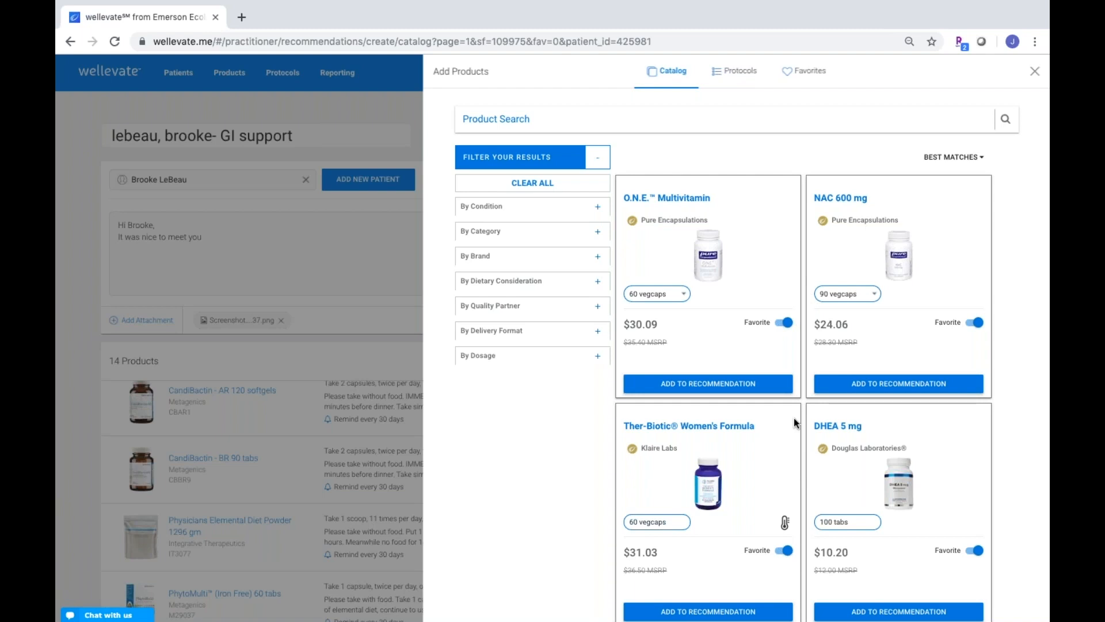
Search the catalog for 'NAC', returning 105 results led by NAC 600 mg at $24.06
left_click(523, 119)
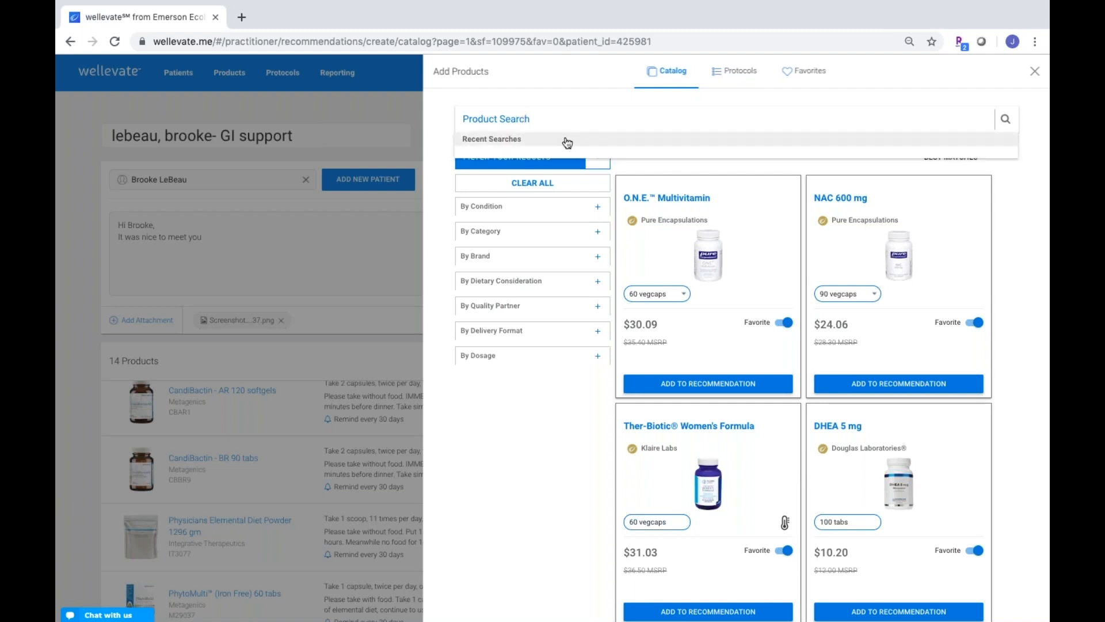
type("NAC")
key("Return")
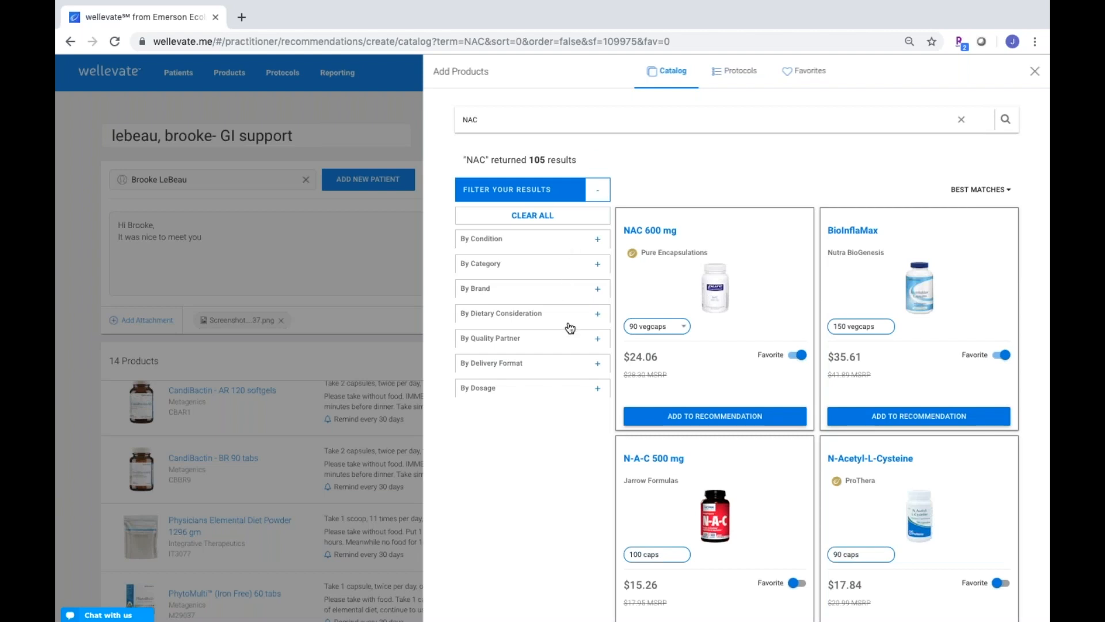
left_click(598, 290)
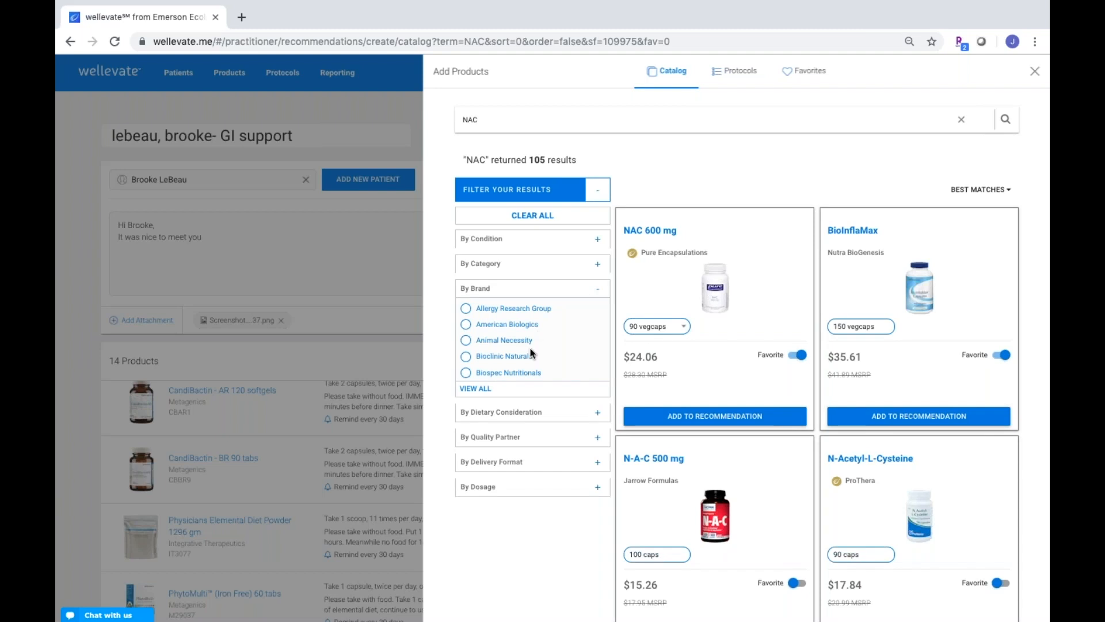
Filter the NAC results to Vegan products, then close the catalog back to the 14-product draft
scroll(531, 353, "down", 1)
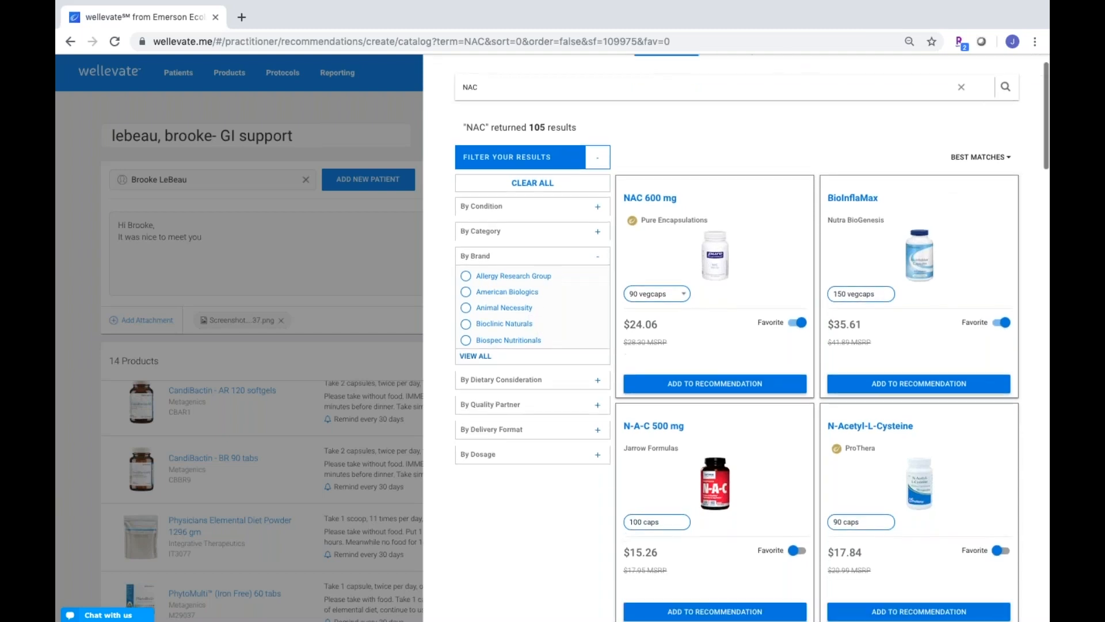
left_click(484, 357)
scroll(486, 377, "down", 3)
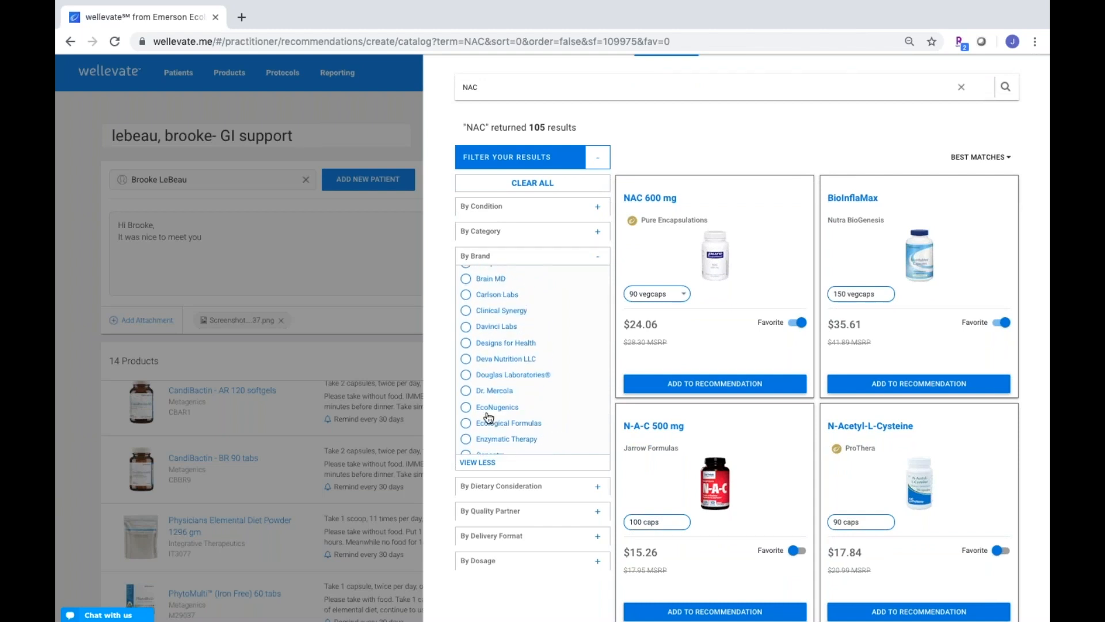
left_click(597, 490)
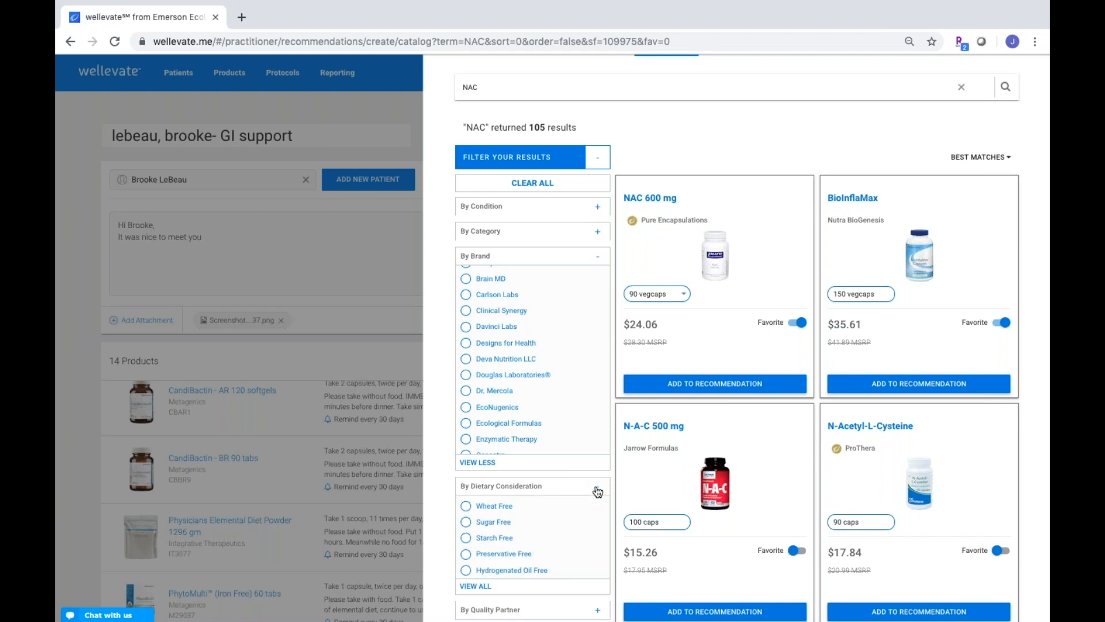
scroll(578, 495, "down", 2)
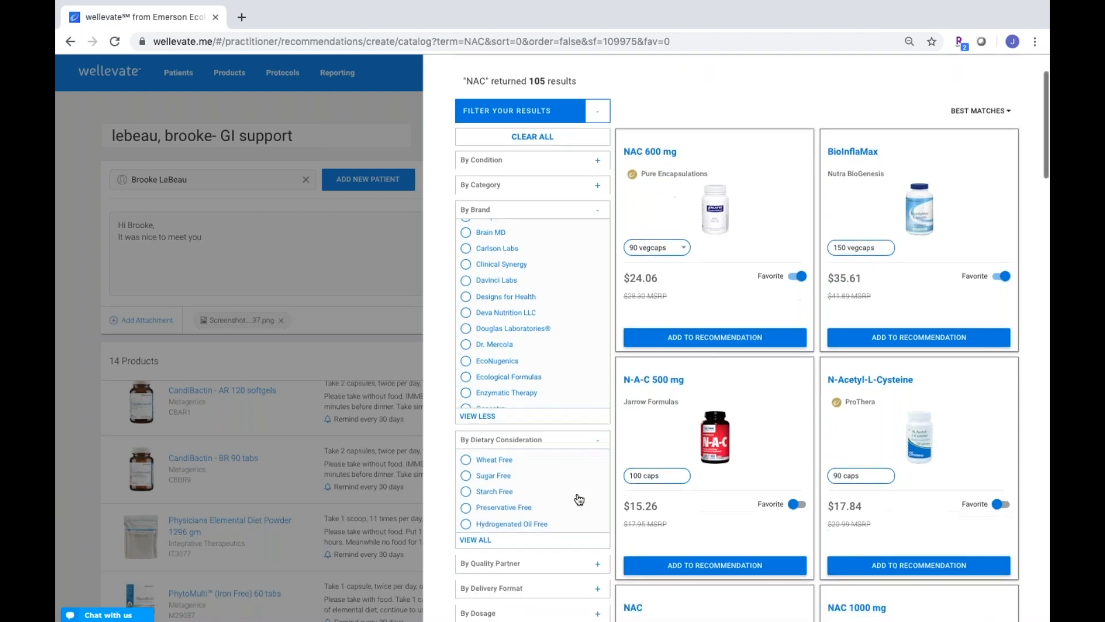
scroll(533, 450, "down", 1)
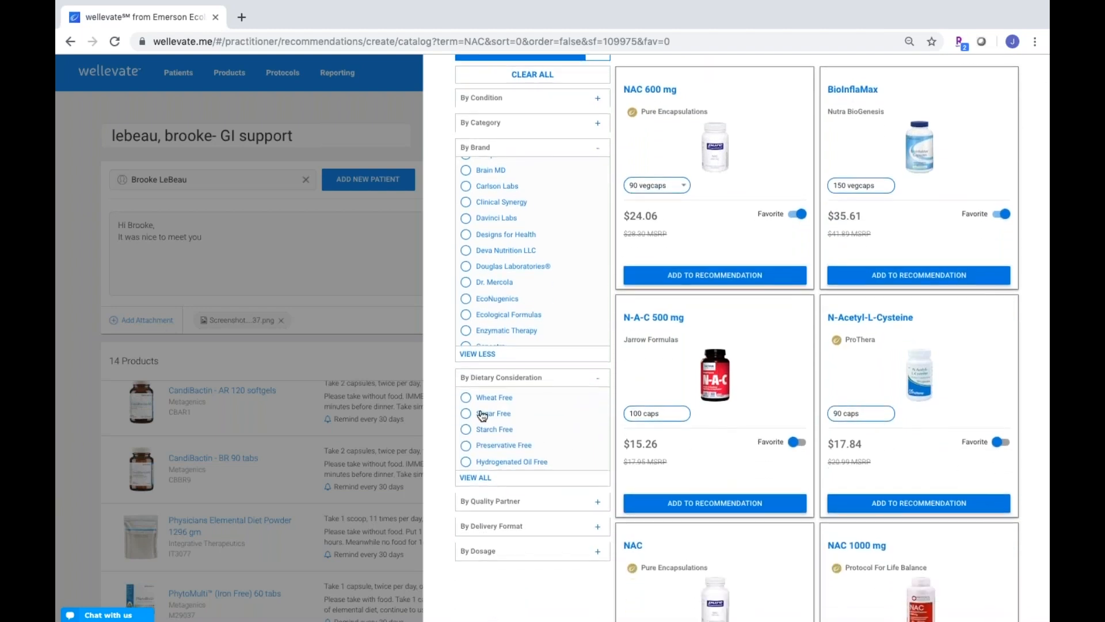
left_click(473, 476)
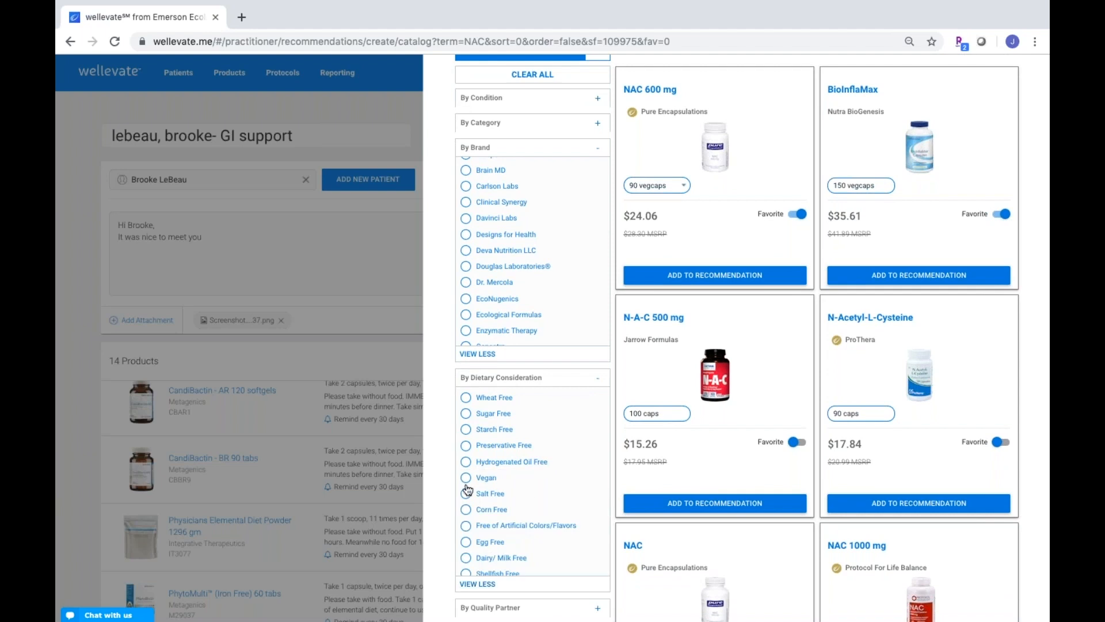
left_click(466, 479)
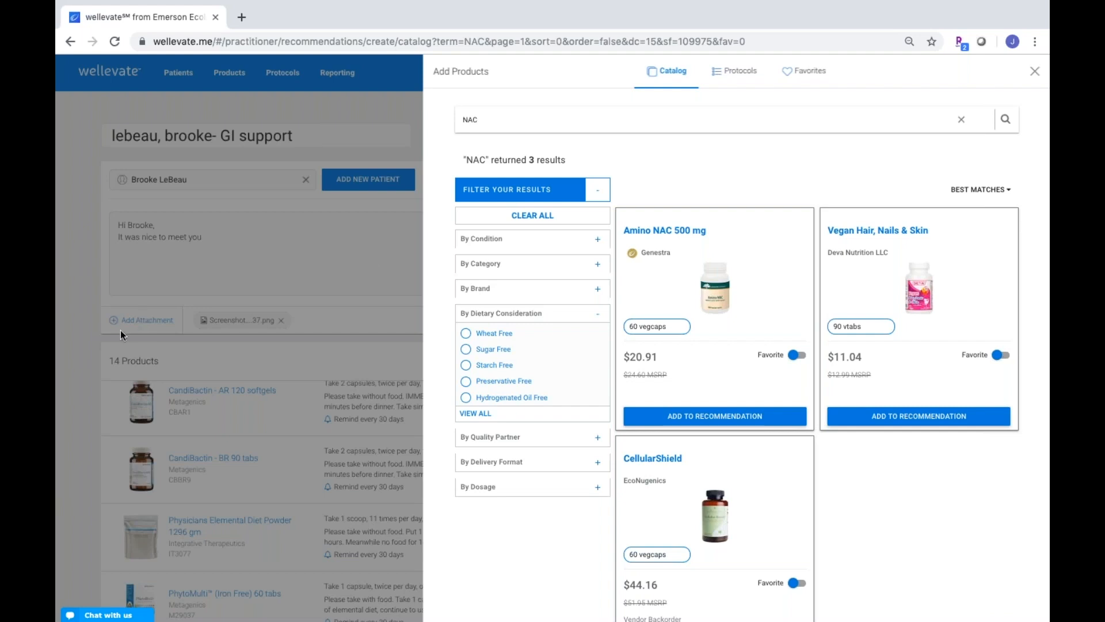
left_click(95, 353)
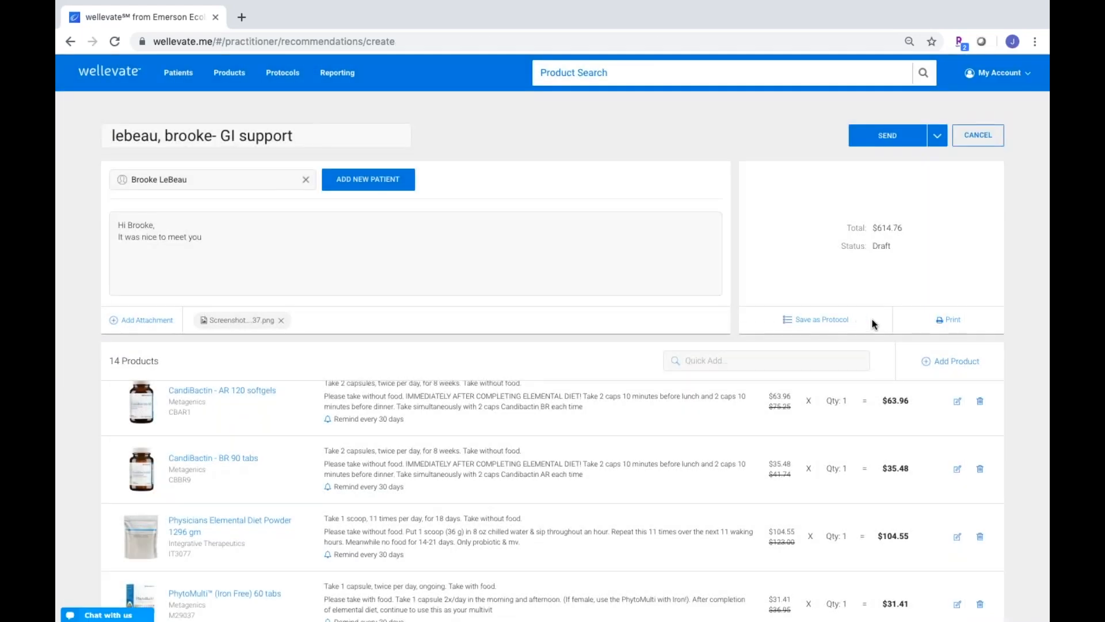
Try Save as Draft from the SEND menu, which is blocked by unavailable PurePaleo IgG
left_click(934, 141)
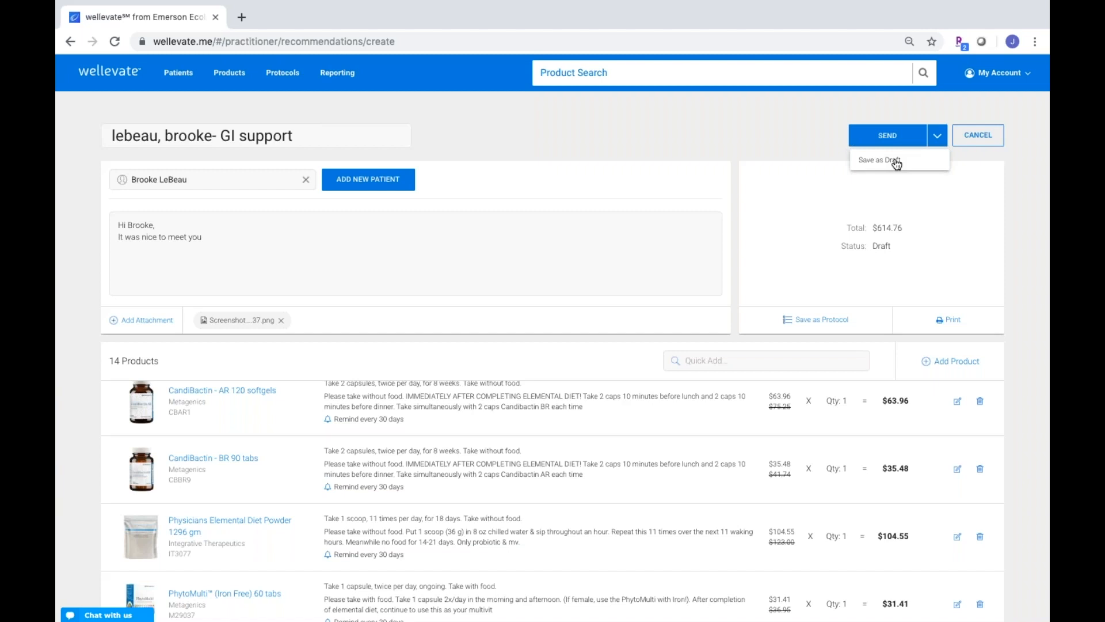
left_click(963, 218)
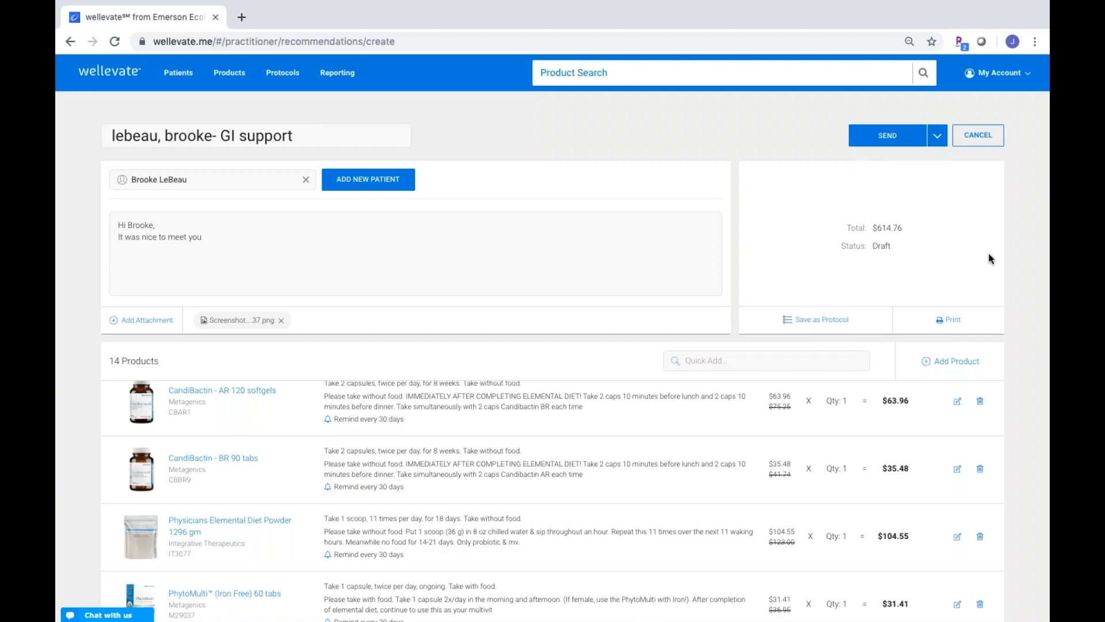
scroll(991, 258, "down", 5)
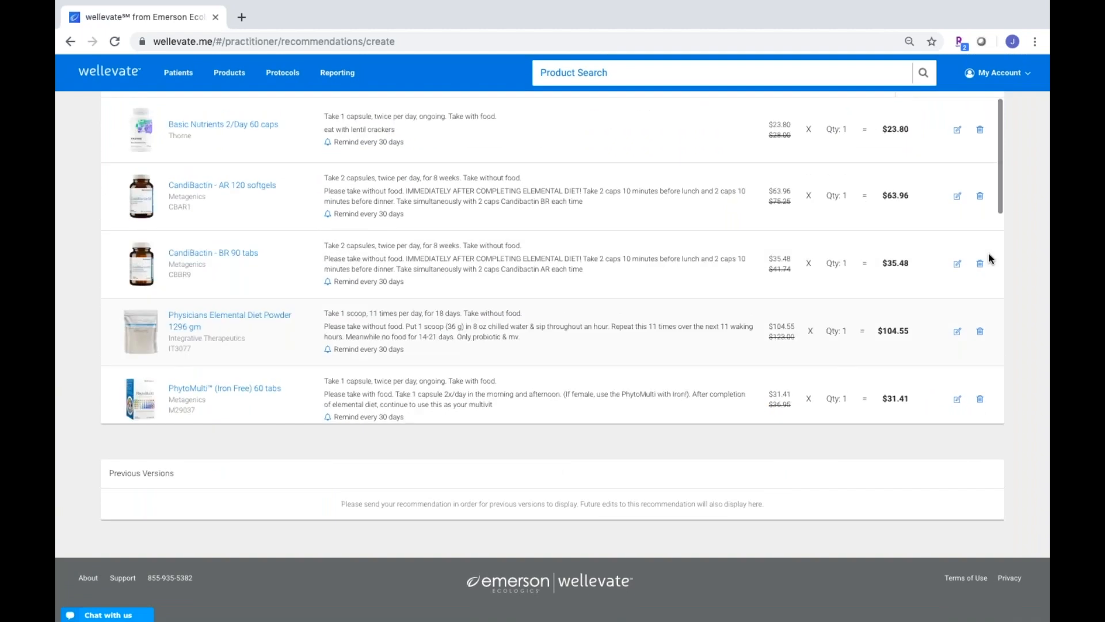
scroll(990, 259, "up", 6)
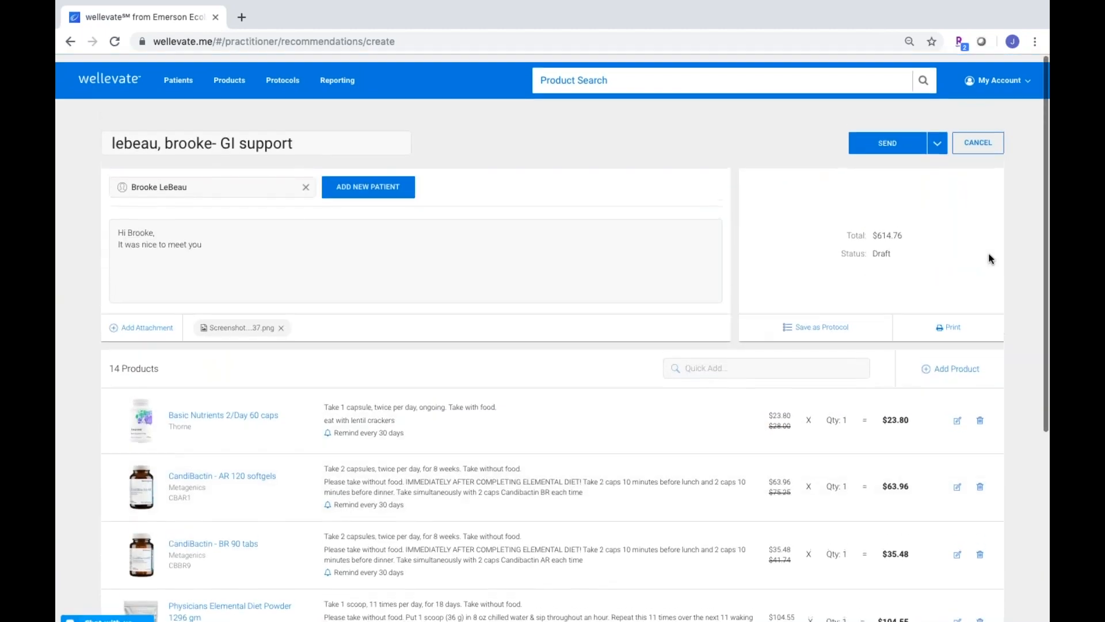
left_click(942, 140)
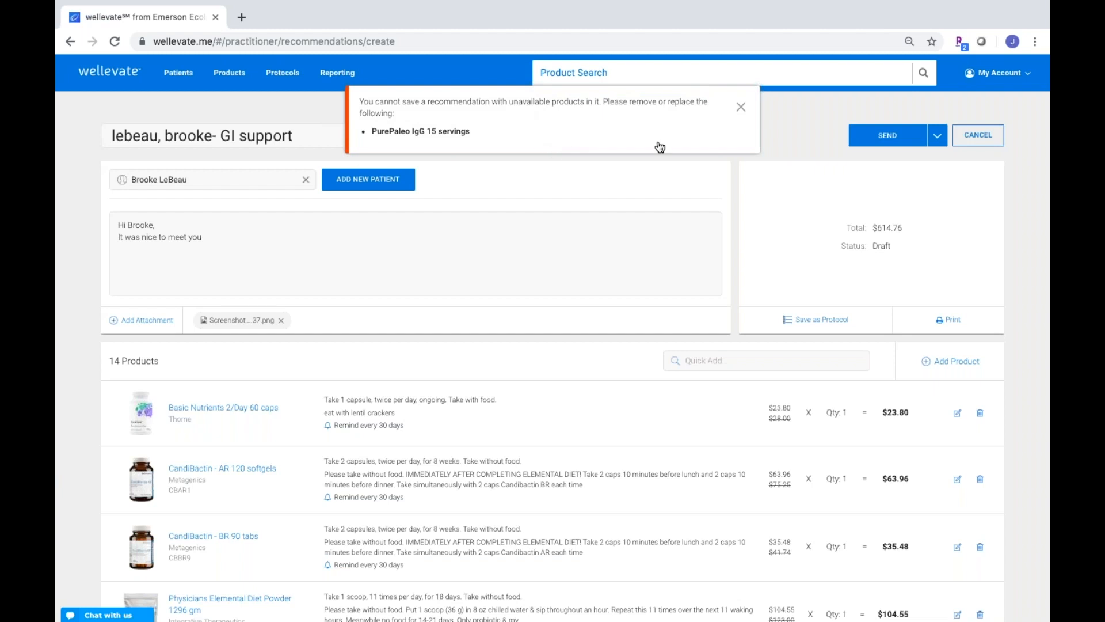
Dismiss the unavailable-products error and delete PurePaleo IgG 15 servings, leaving 13 products
left_click(742, 109)
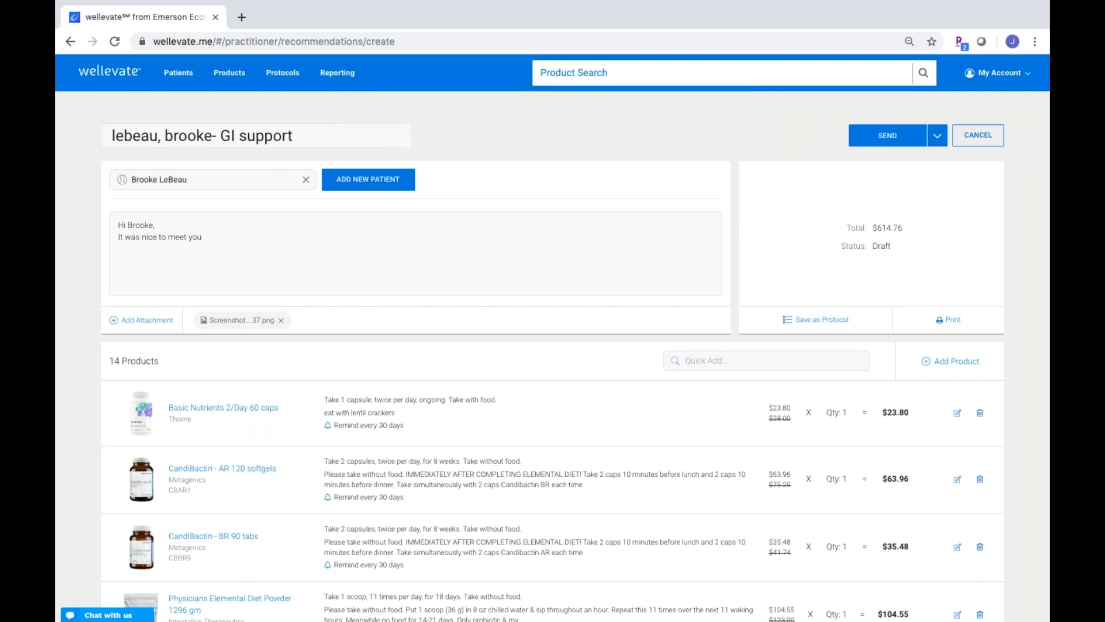
scroll(553, 268, "down", 15)
scroll(553, 267, "down", 6)
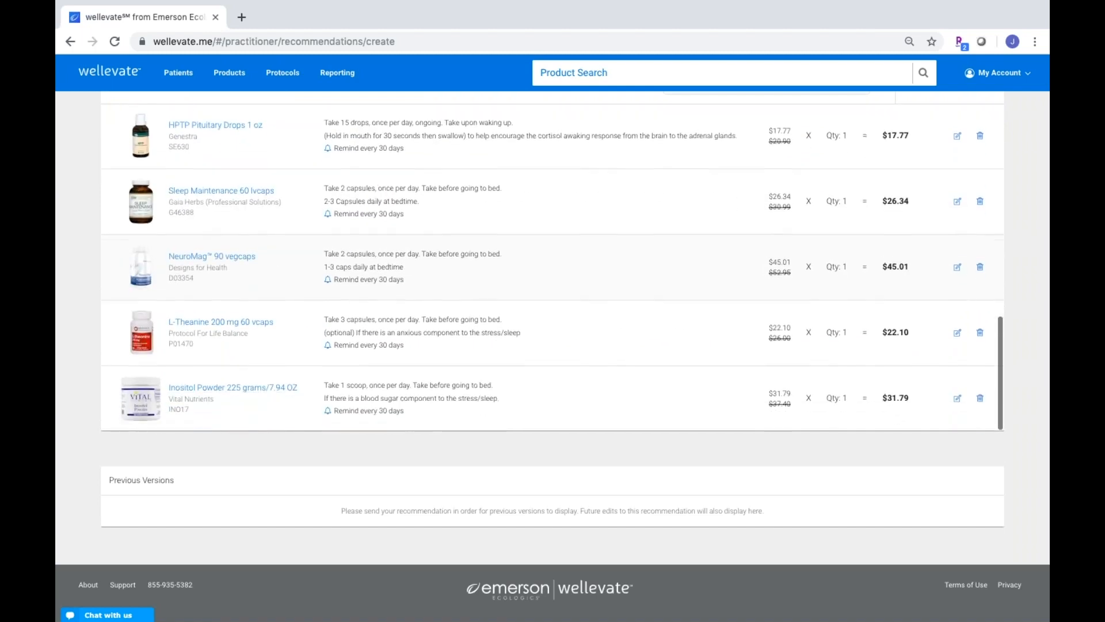
scroll(552, 268, "up", 3)
scroll(971, 263, "up", 4)
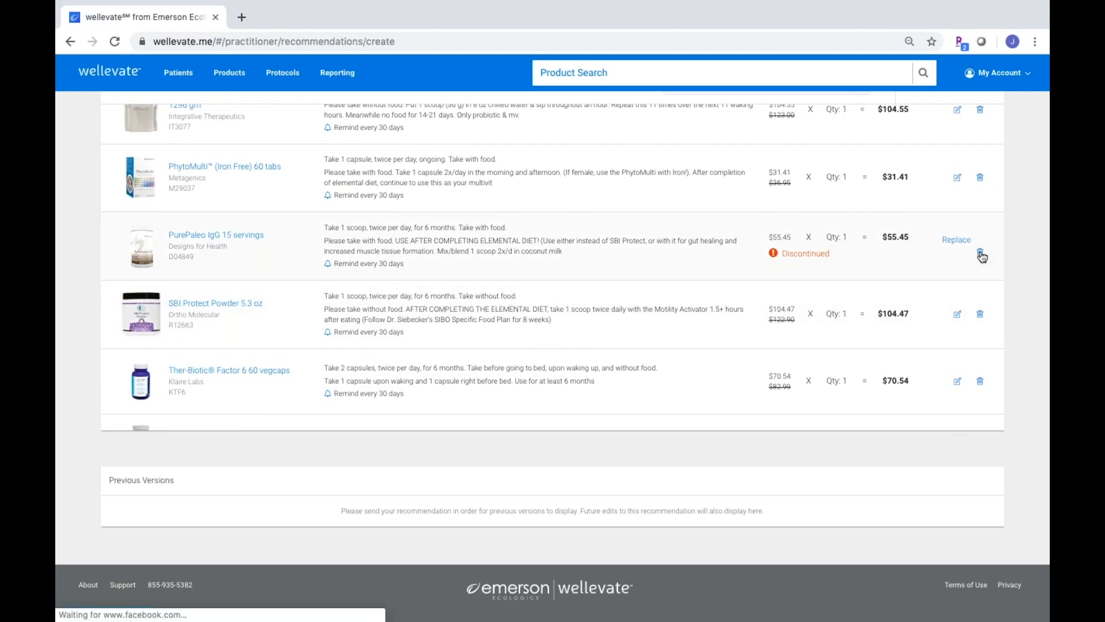
left_click(980, 255)
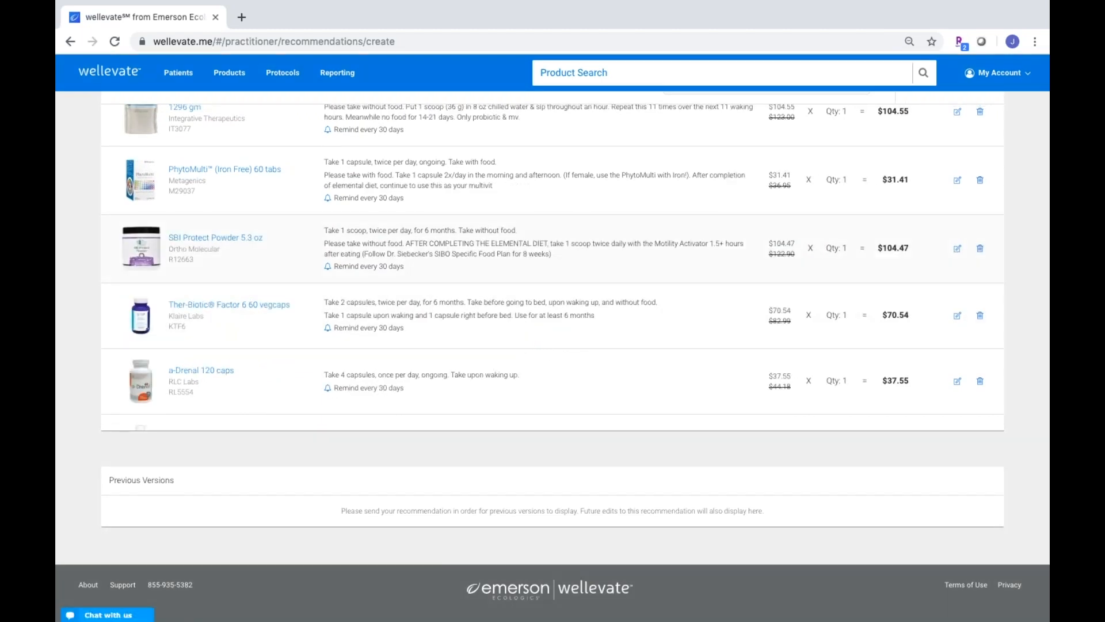
scroll(552, 352, "up", 15)
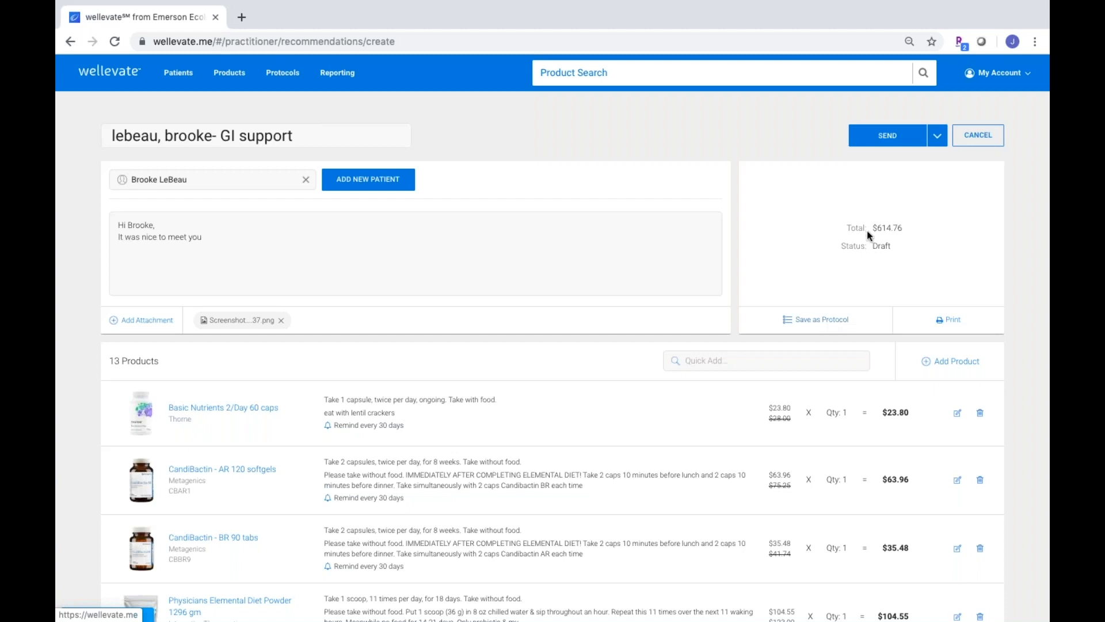
left_click(889, 136)
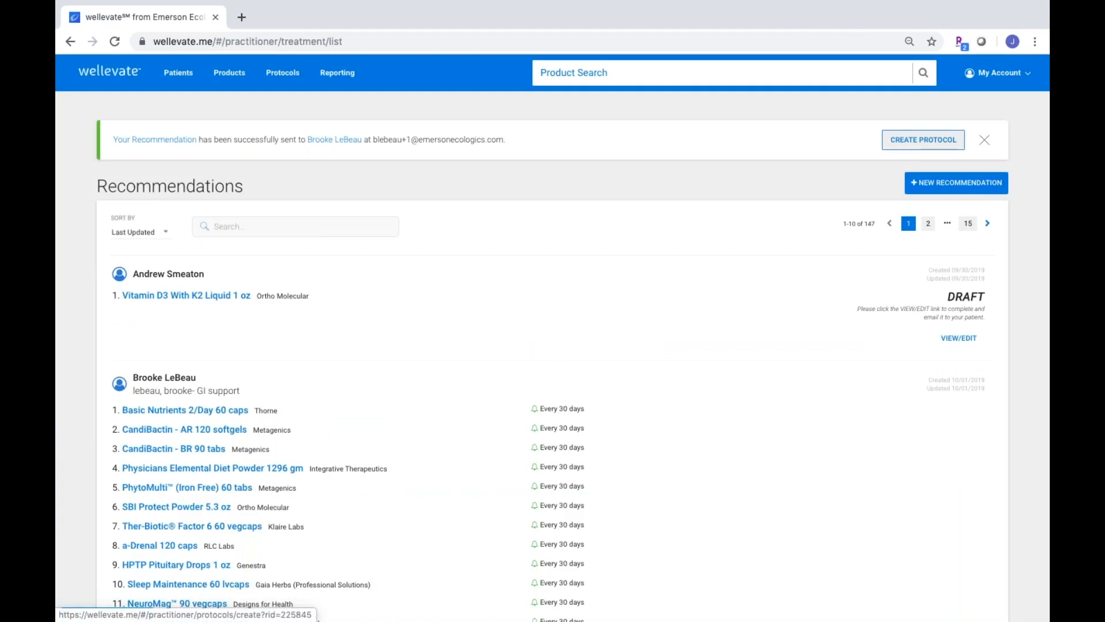
scroll(495, 403, "down", 1)
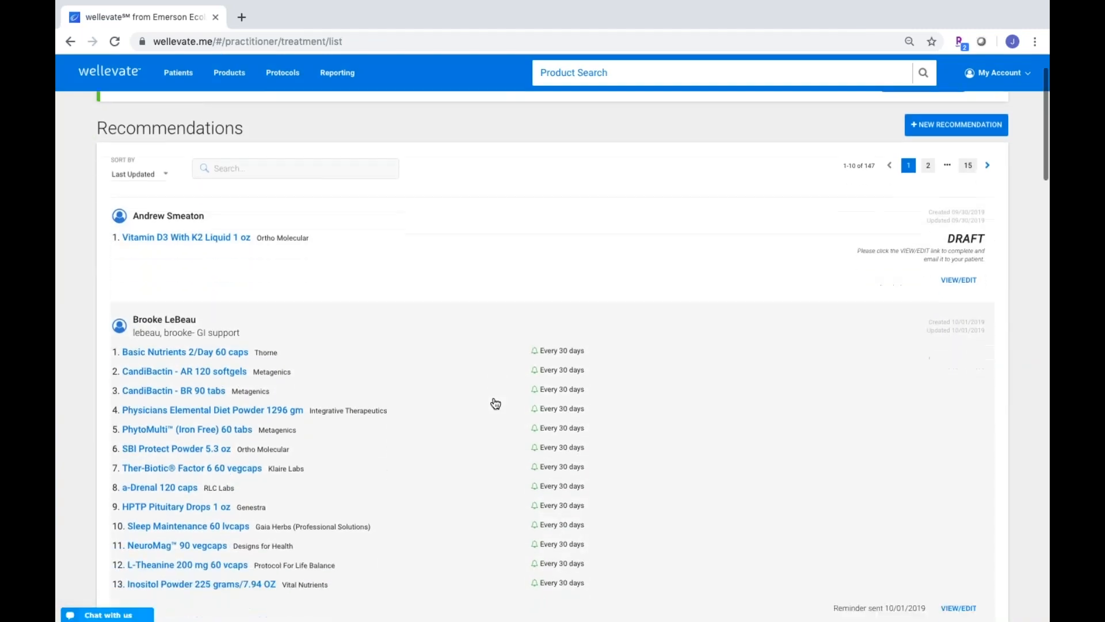
scroll(495, 403, "down", 1)
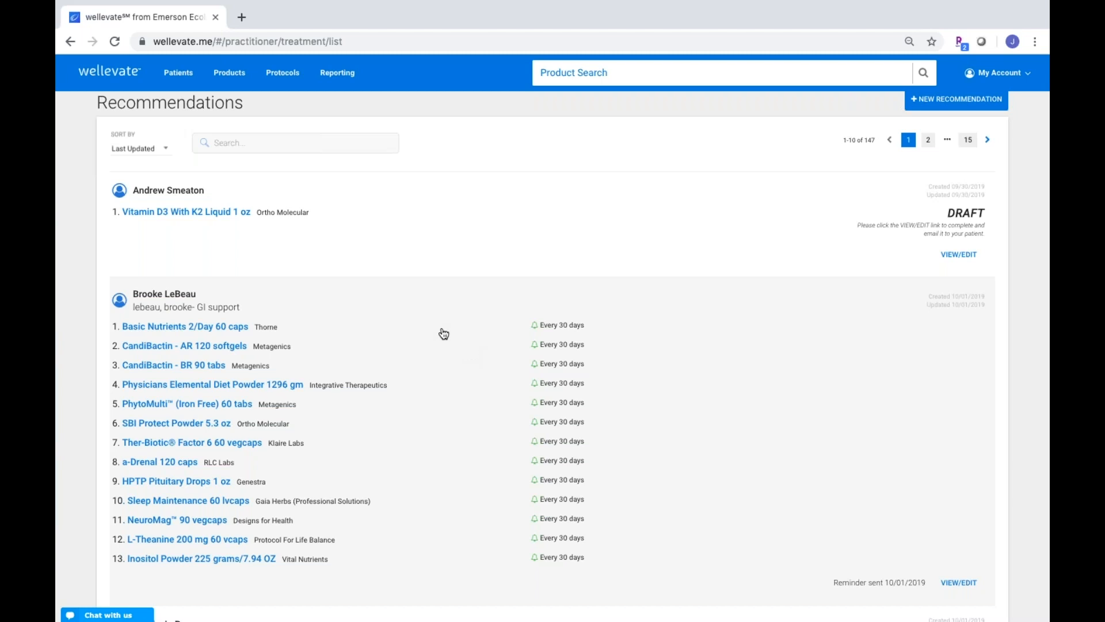
scroll(434, 331, "down", 1)
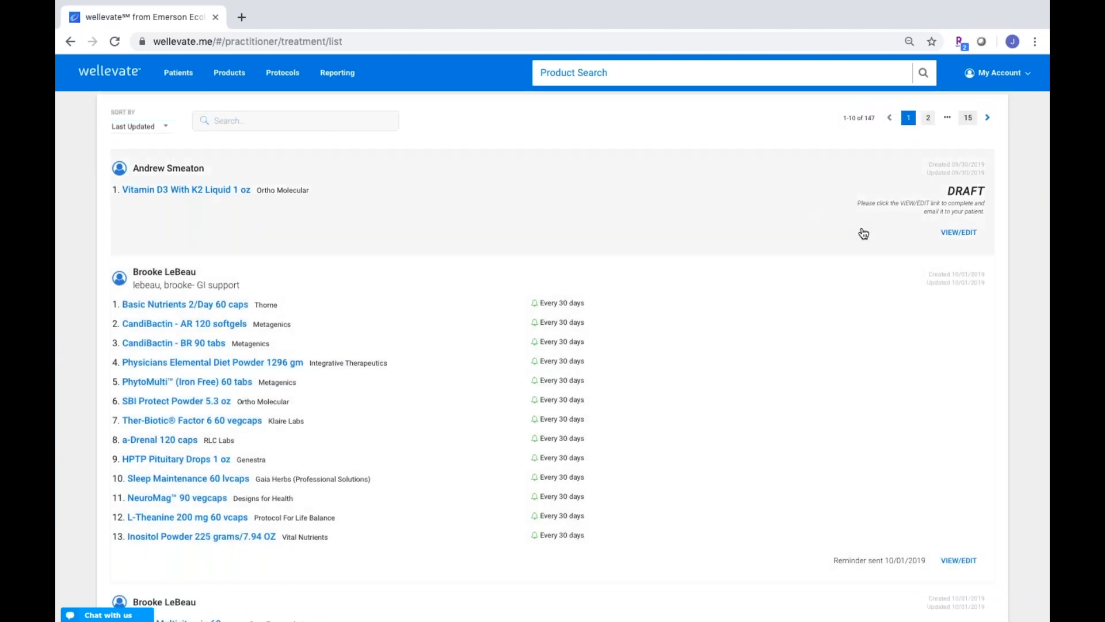
scroll(788, 337, "down", 2)
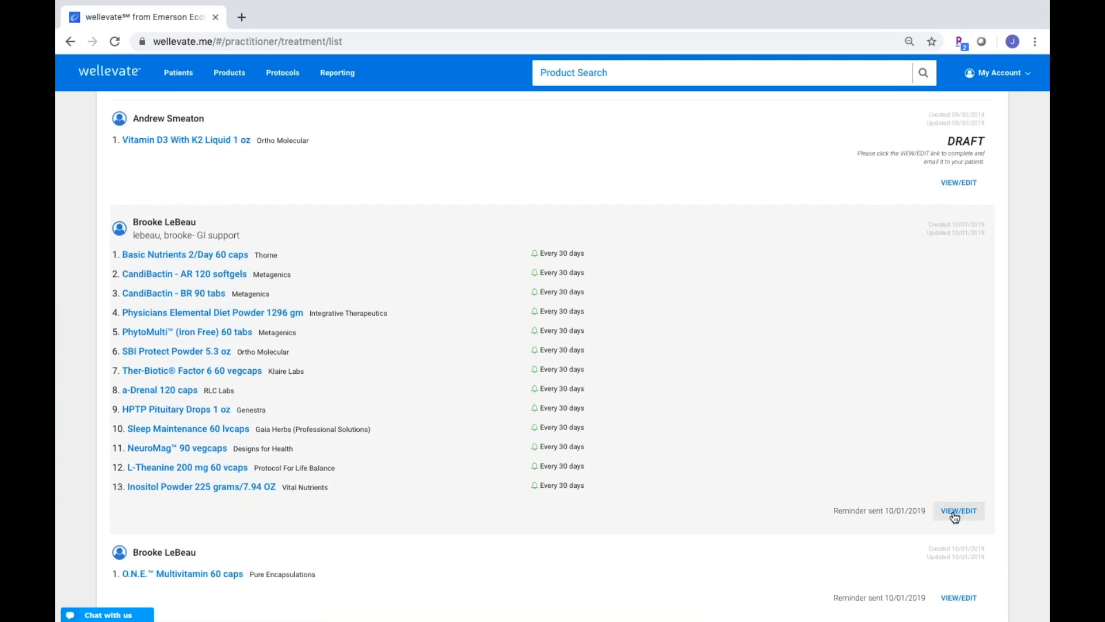
Open the recommendation for editing and delete CandiBactin-AR 120 softgels and CandiBactin-BR 90 tabs
left_click(954, 512)
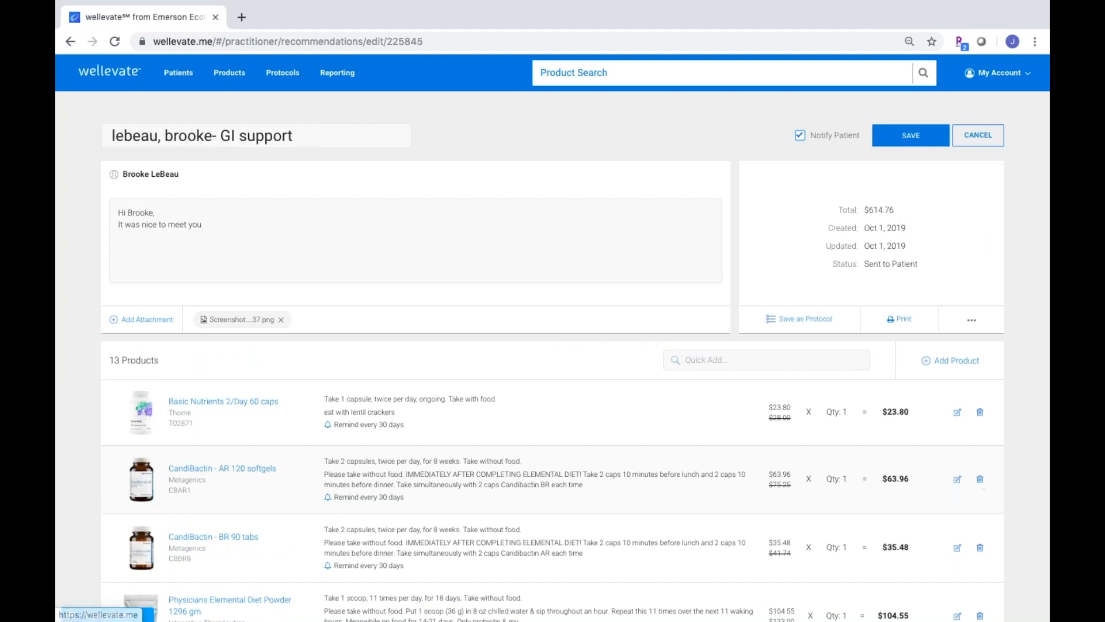
left_click(979, 479)
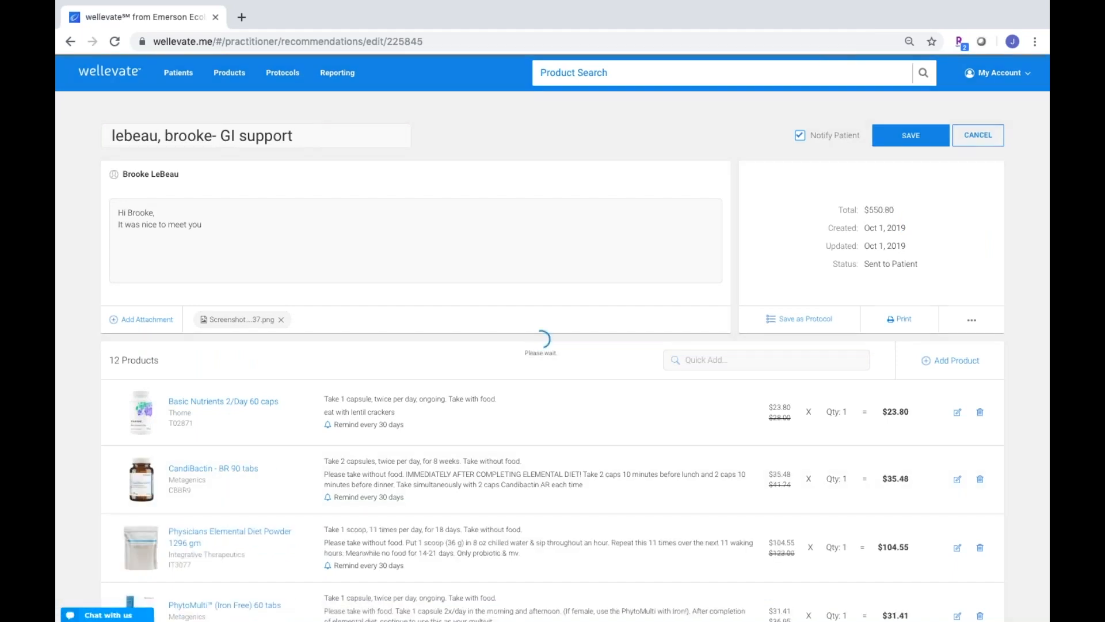
left_click(979, 479)
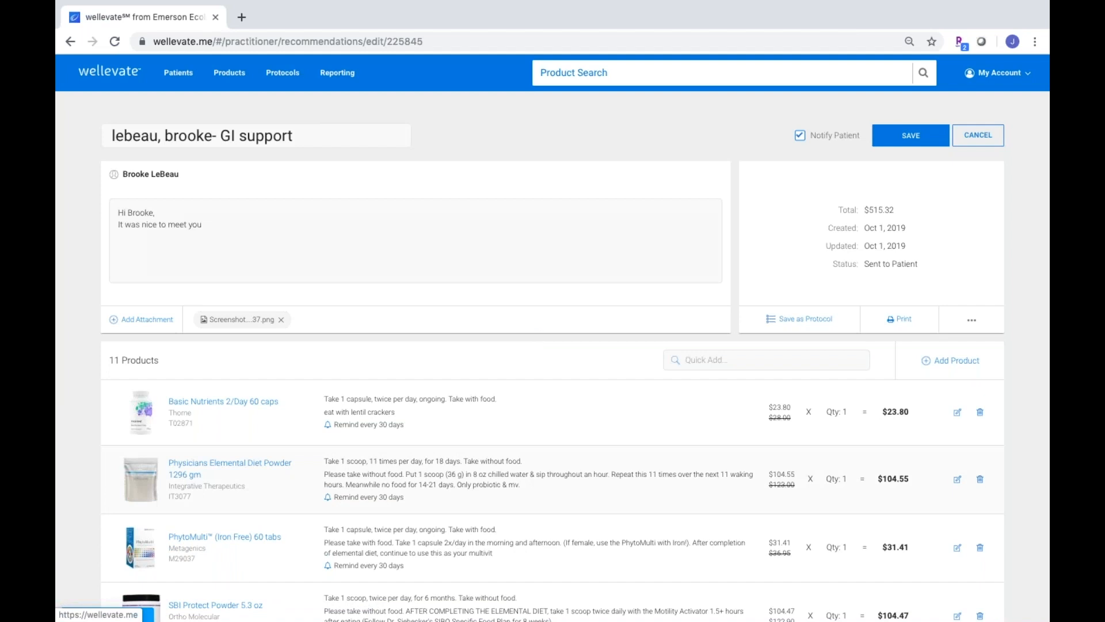
Quick-add Calcium D-Glucarate 90 vegcaps, bringing the list to 12 products totaling $550.09
left_click(759, 363)
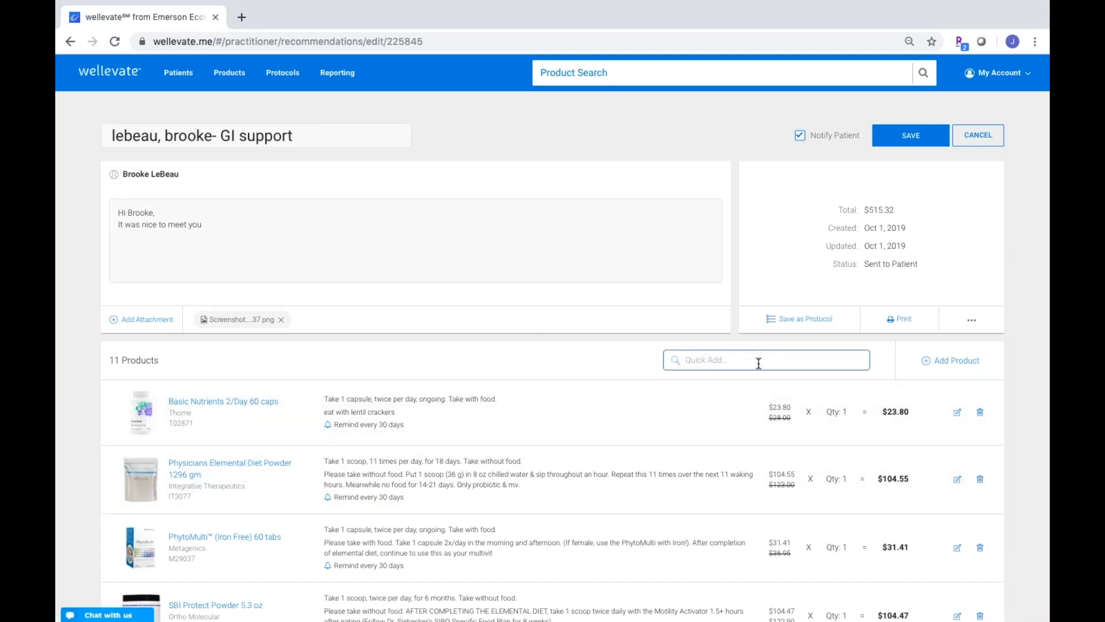
type("calcium")
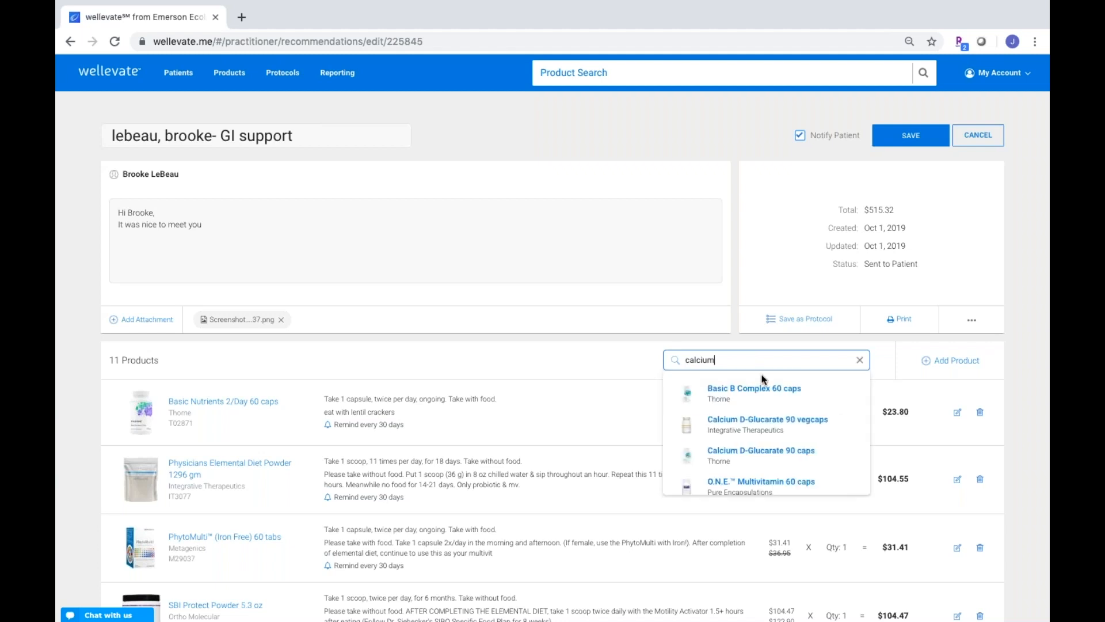
left_click(772, 422)
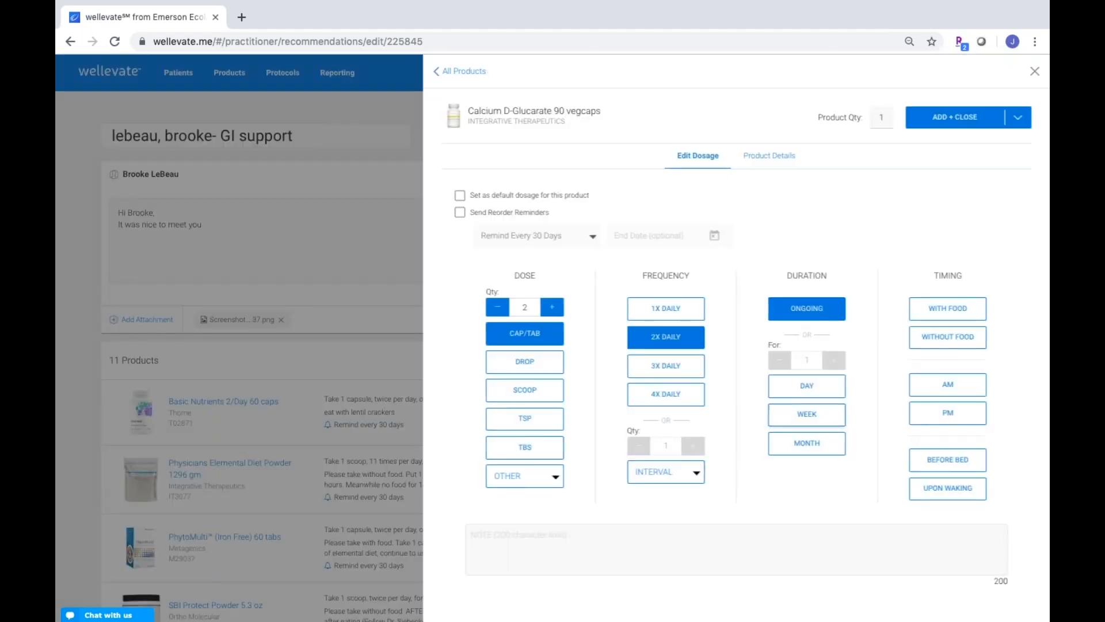
left_click(955, 117)
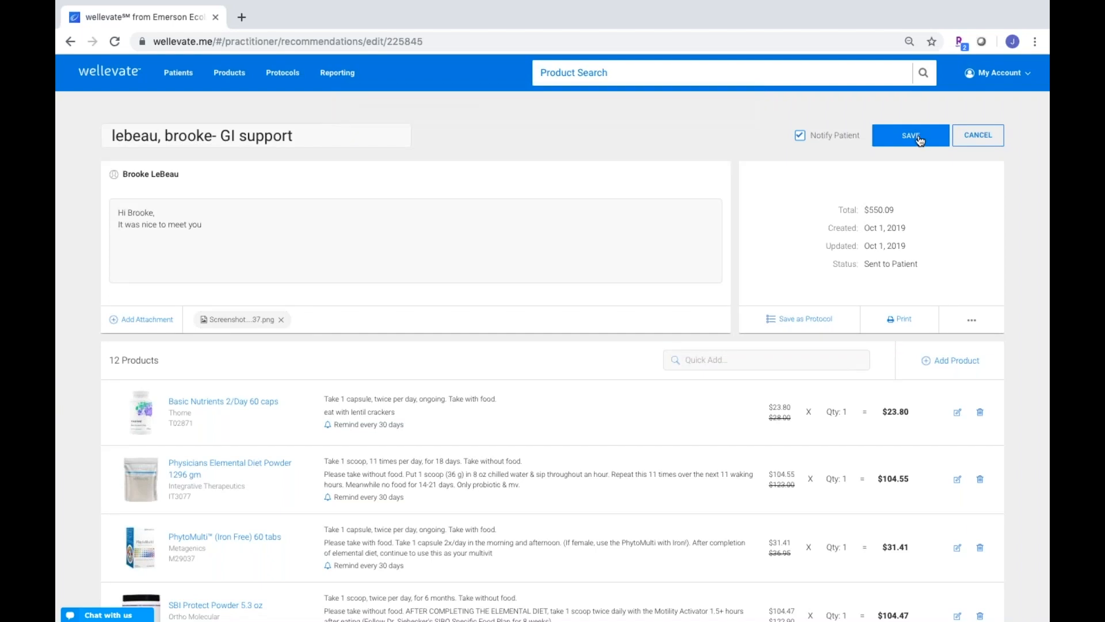
left_click(800, 138)
With Notify Patient on, save and send the edited recommendation with a note asking the patient to review the changes
left_click(801, 138)
left_click(902, 141)
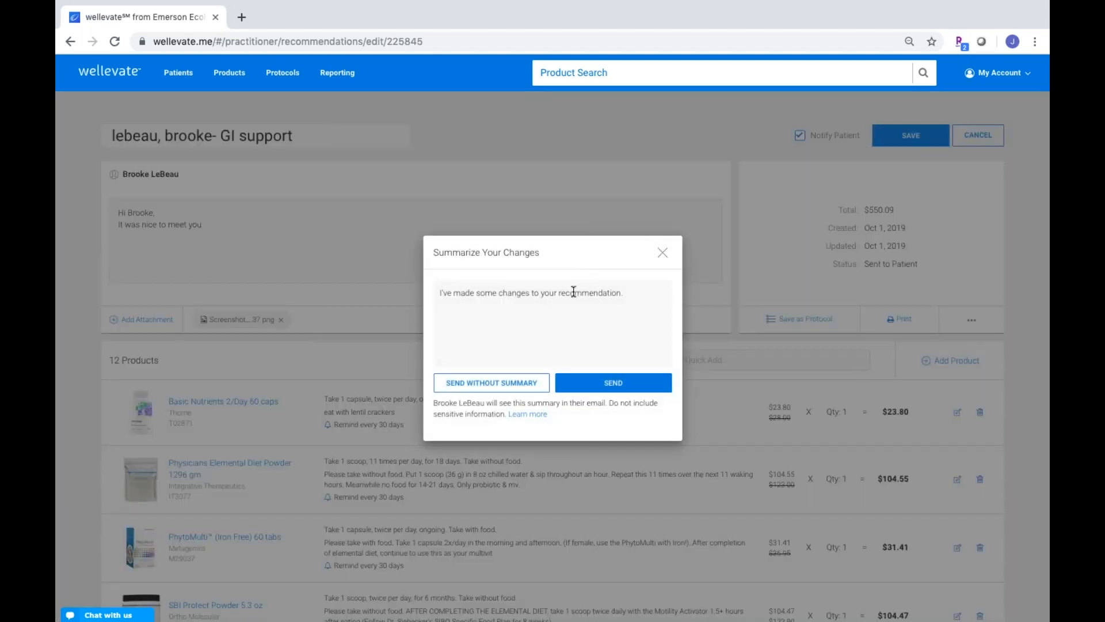
left_click(625, 294)
type("Please take a close look becsu")
key("BackSpace")
key("BackSpace")
type("ause there")
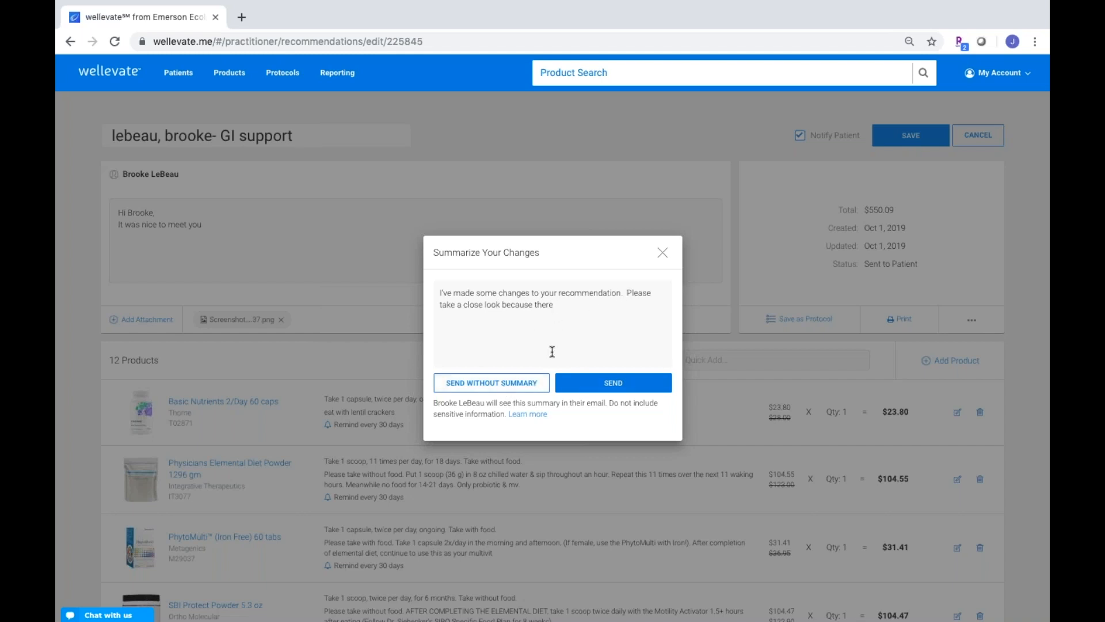
left_click(584, 384)
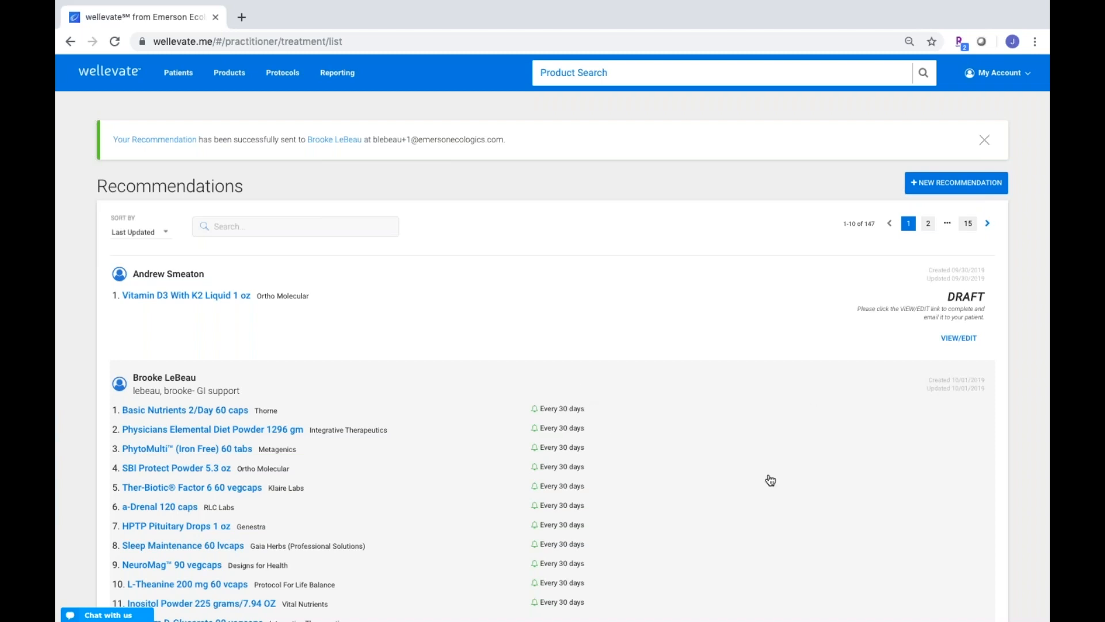
Open the edited GI support recommendation and review Previous Versions: CandiBactin removed, Calcium D-Glucarate added
scroll(770, 480, "down", 5)
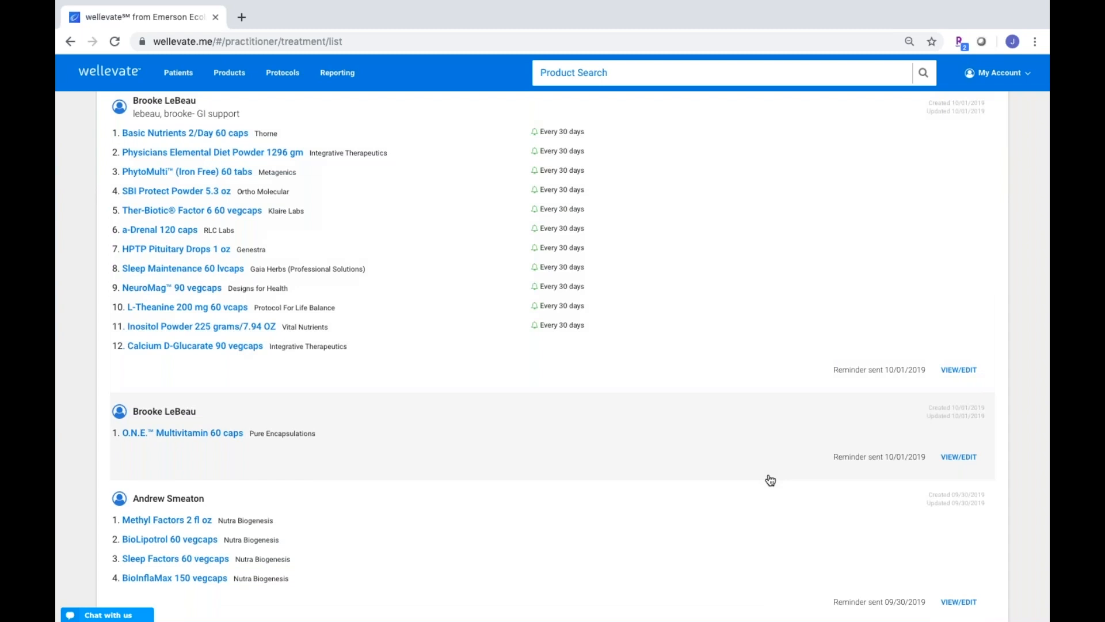
scroll(770, 480, "up", 2)
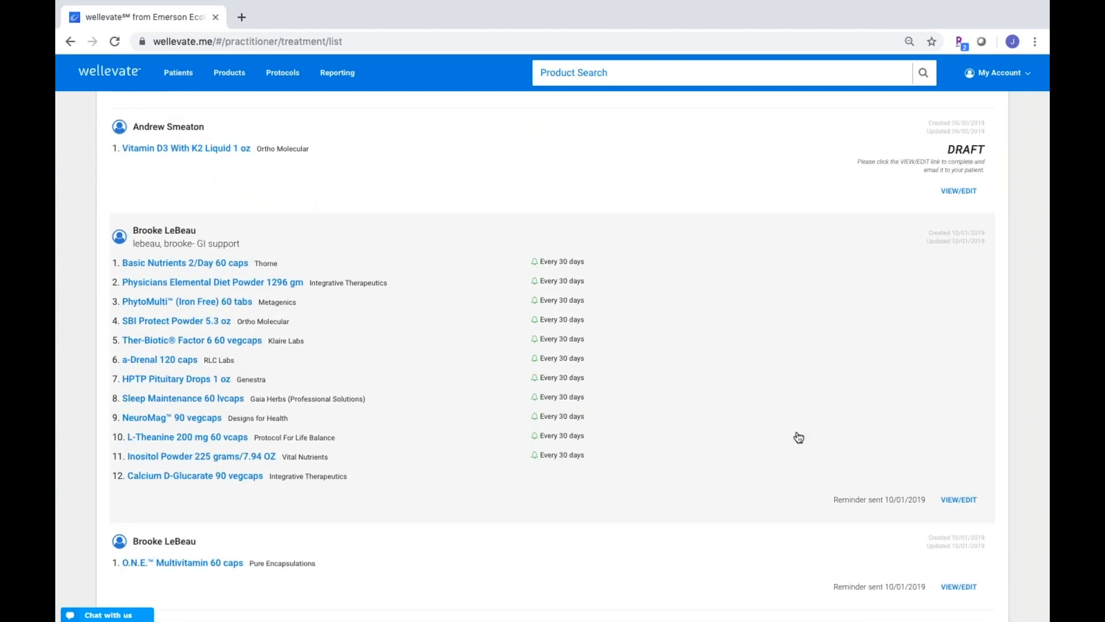
left_click(958, 499)
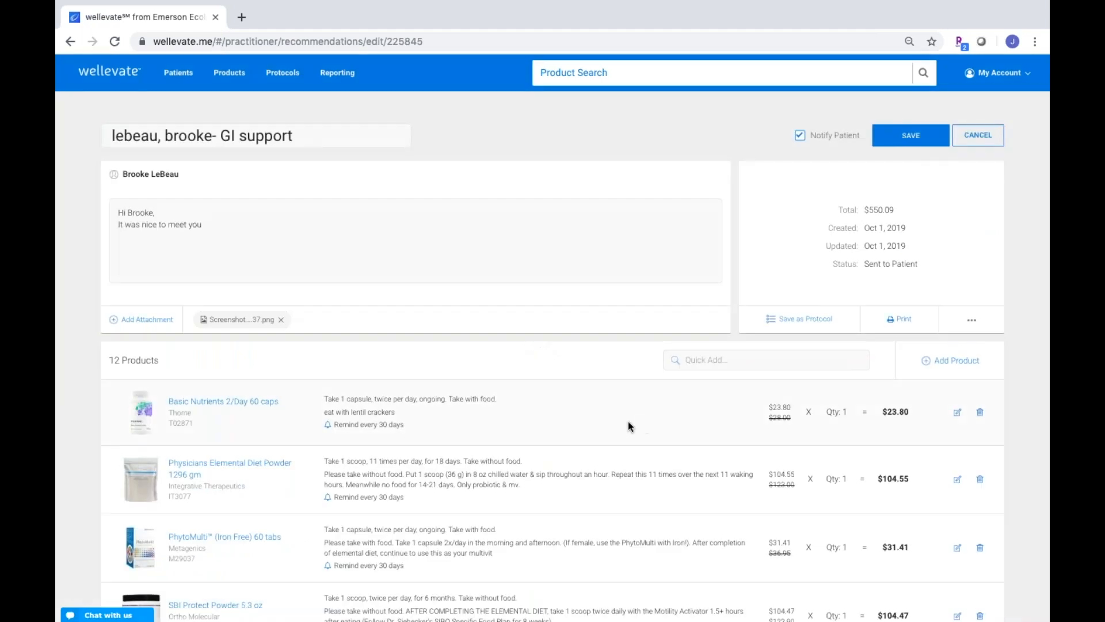
scroll(557, 450, "down", 10)
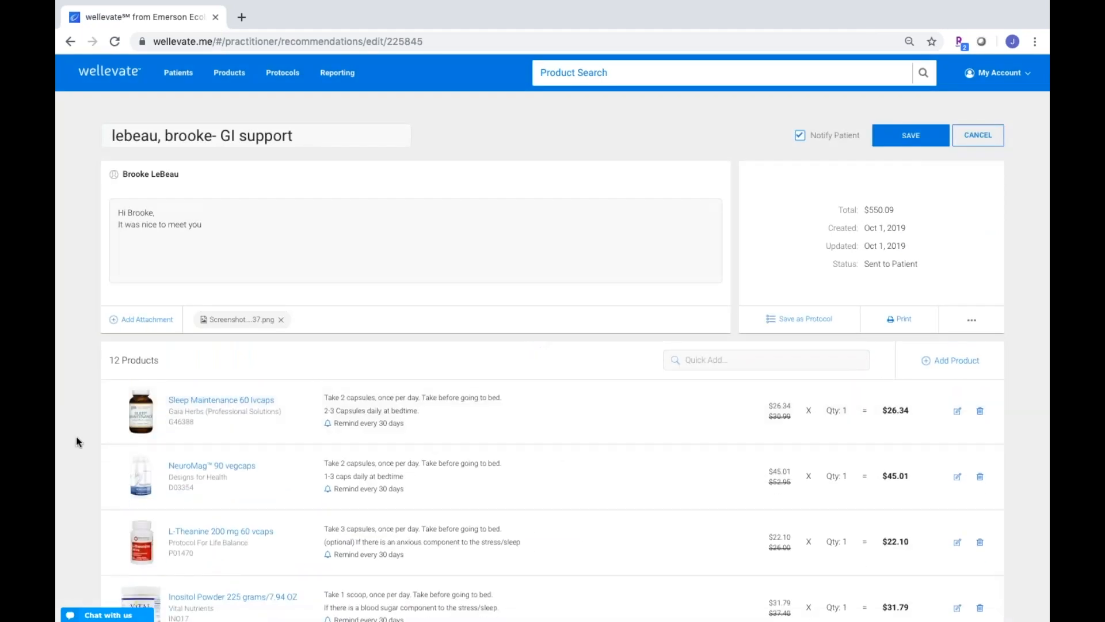
scroll(76, 437, "down", 4)
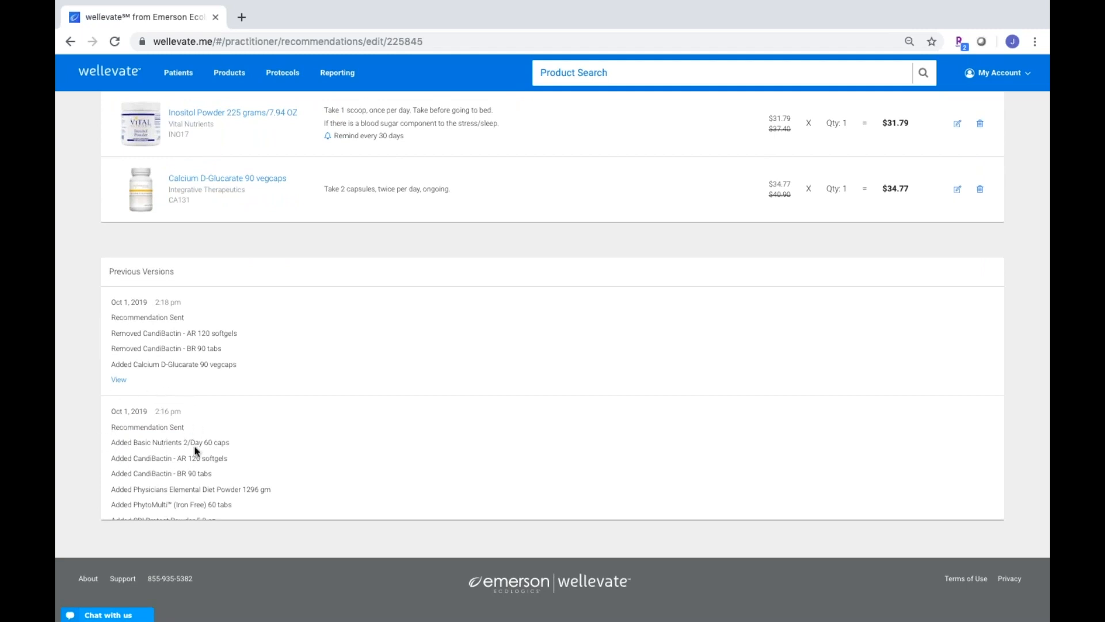
scroll(185, 469, "down", 5)
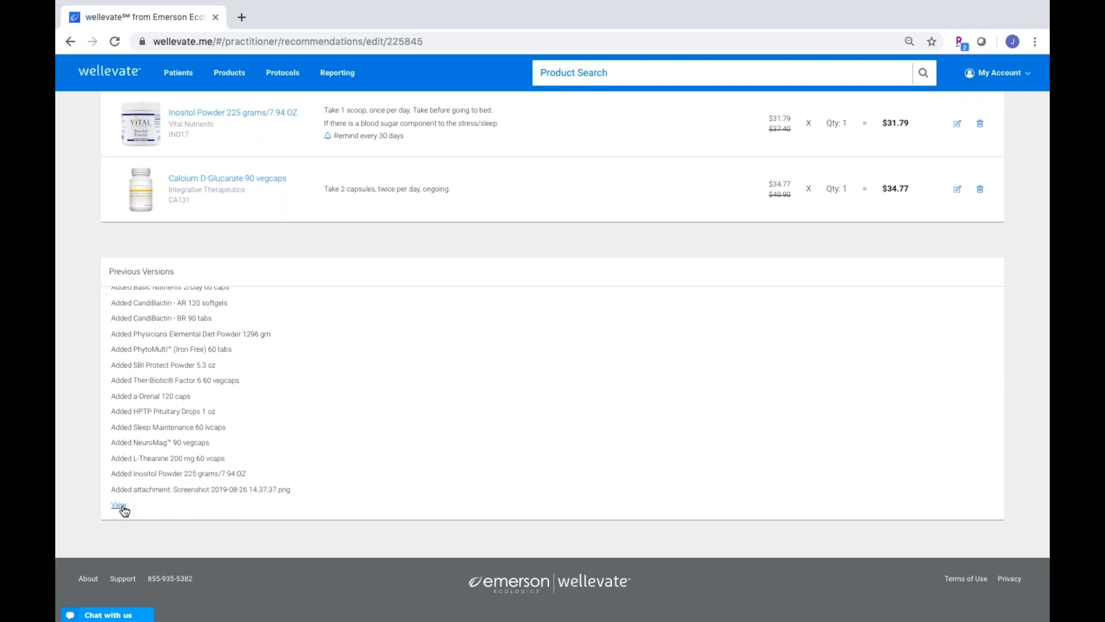
scroll(321, 382, "up", 10)
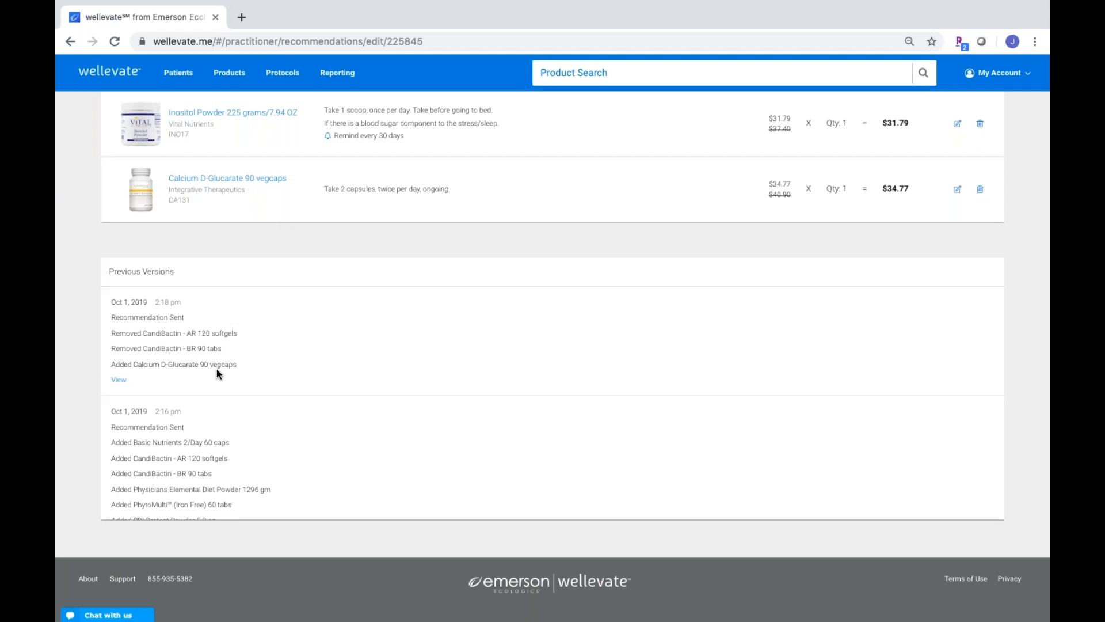
scroll(180, 414, "down", 3)
scroll(303, 413, "up", 3)
Return to the Wellevate dashboard, close Chrome, and present PowerPoint slide 8, the Q&A slide
left_click(116, 73)
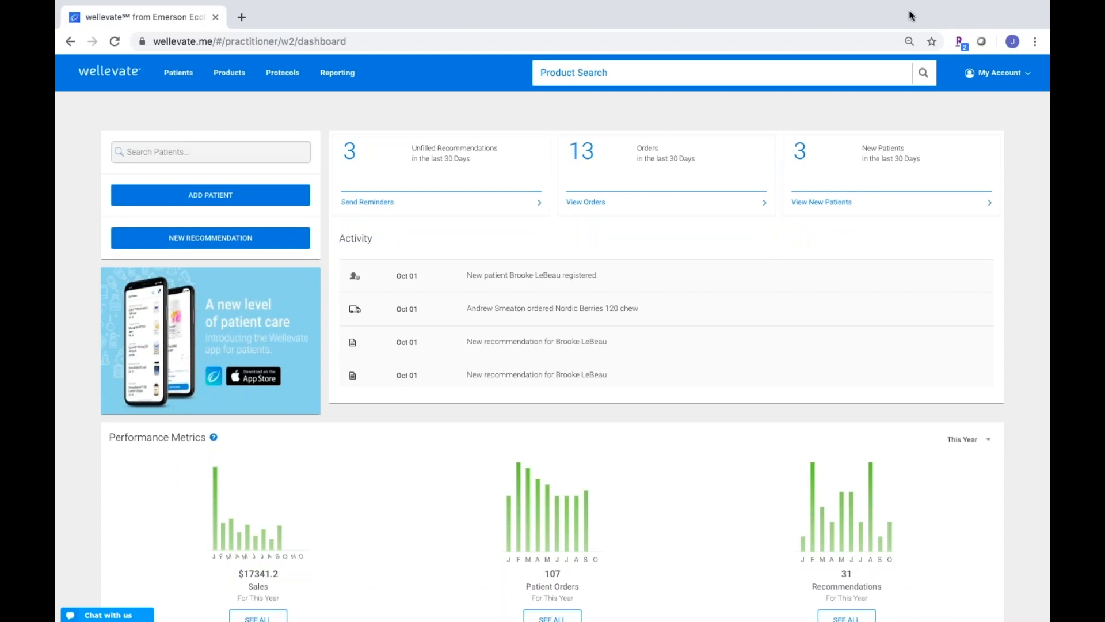
mouse_move(72, 1)
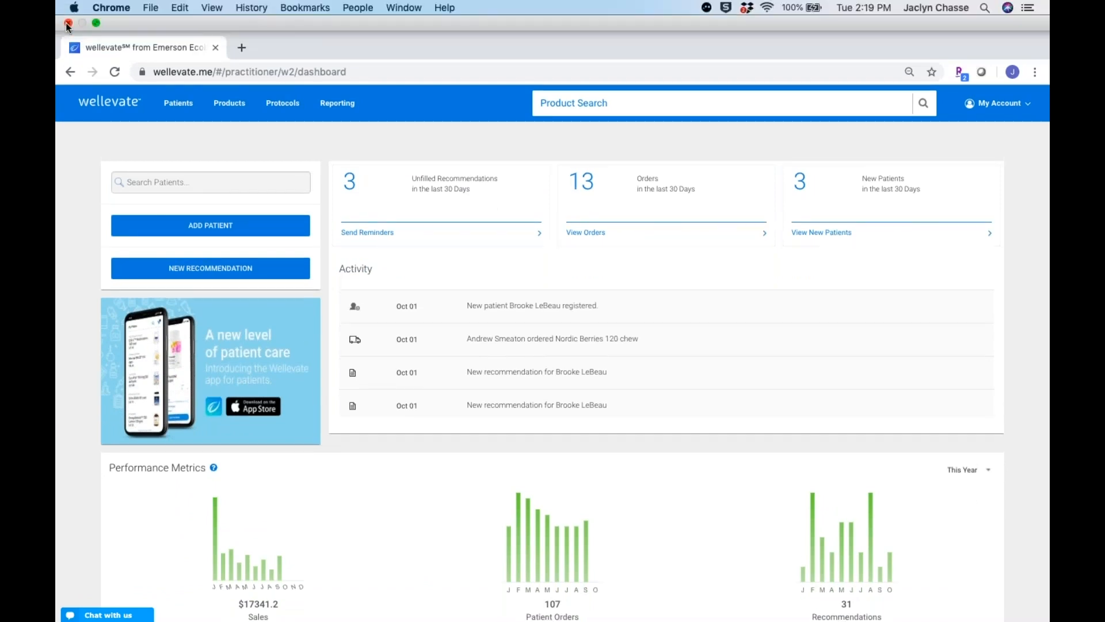
left_click(67, 24)
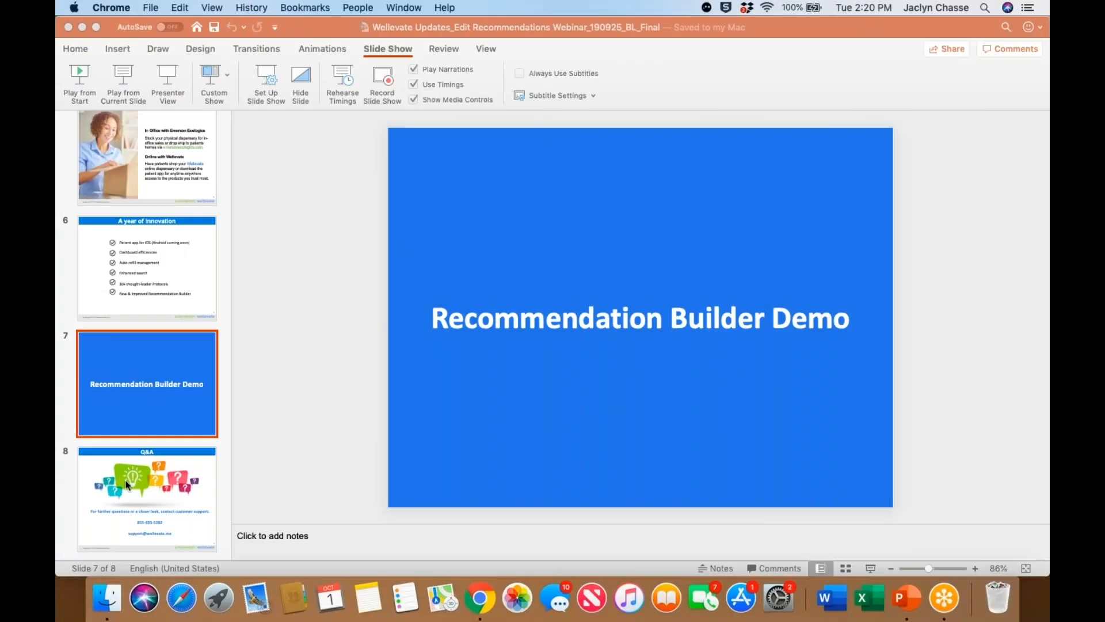
left_click(127, 485)
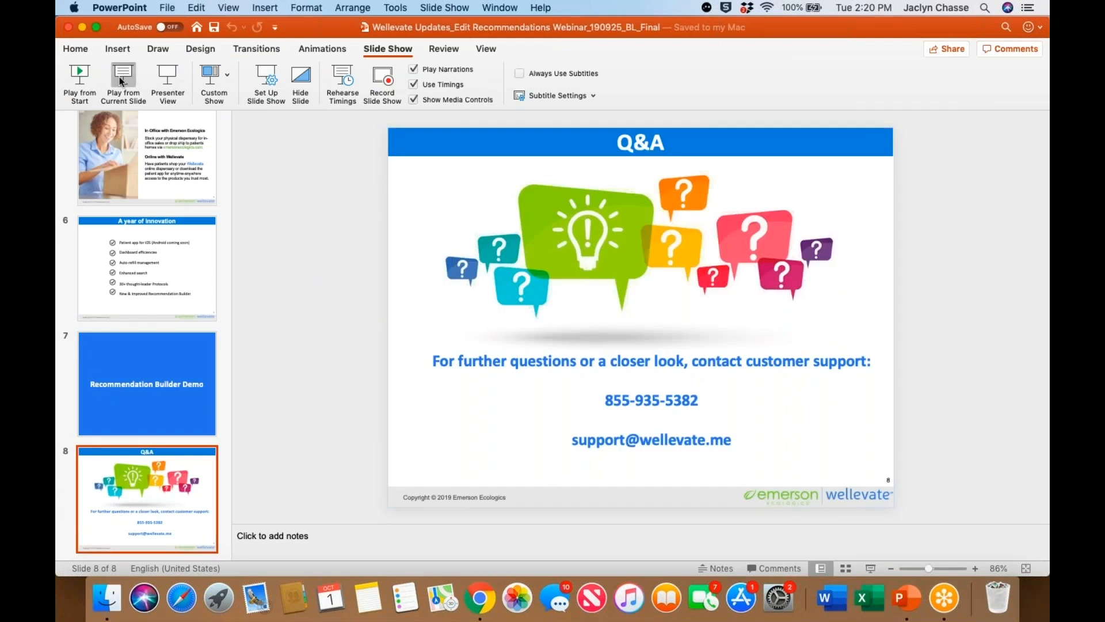